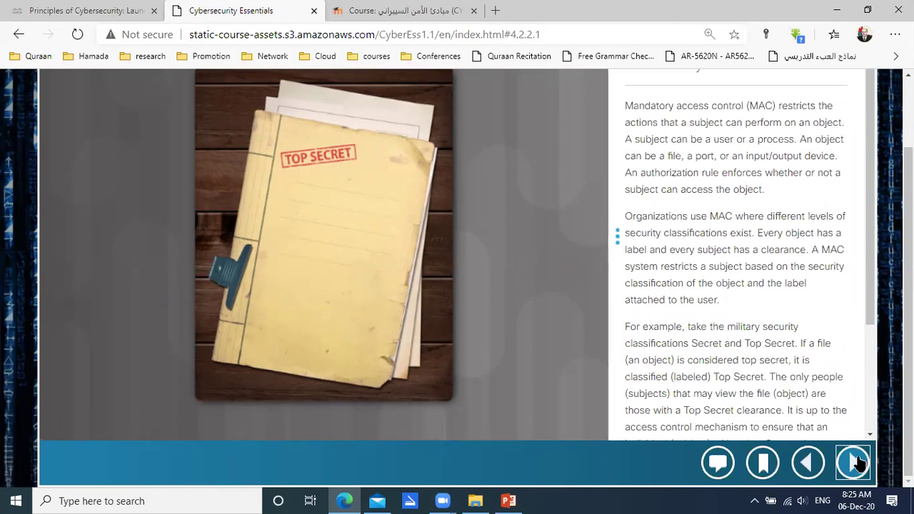
Advance the course to the Discretionary Access Control page and compare it with the Access Control Strategies slide in PowerPoint.
{"action": "left_click", "coordinate": [857, 463]}
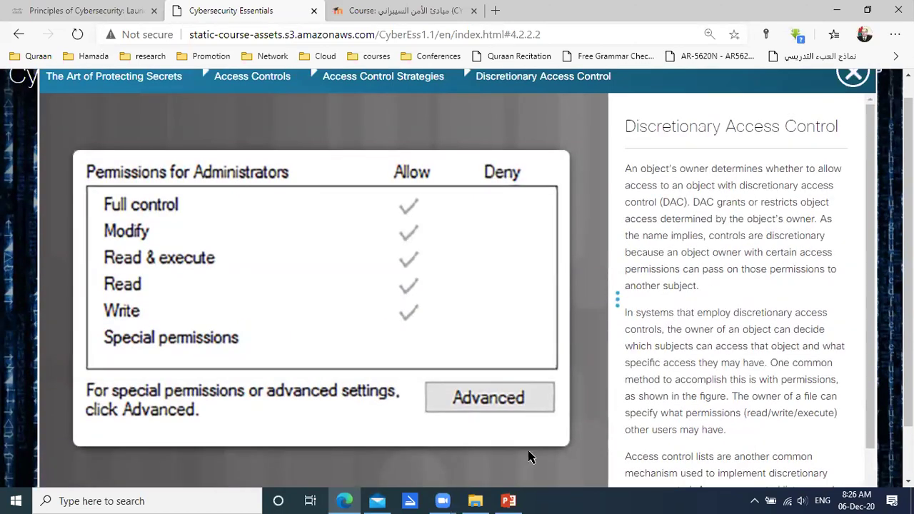
{"action": "mouse_move", "coordinate": [513, 498]}
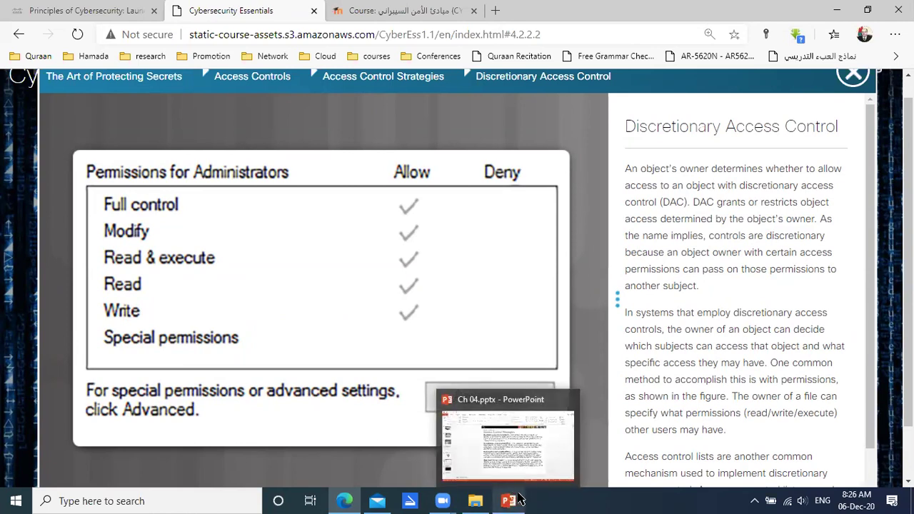
{"action": "left_click", "coordinate": [519, 500]}
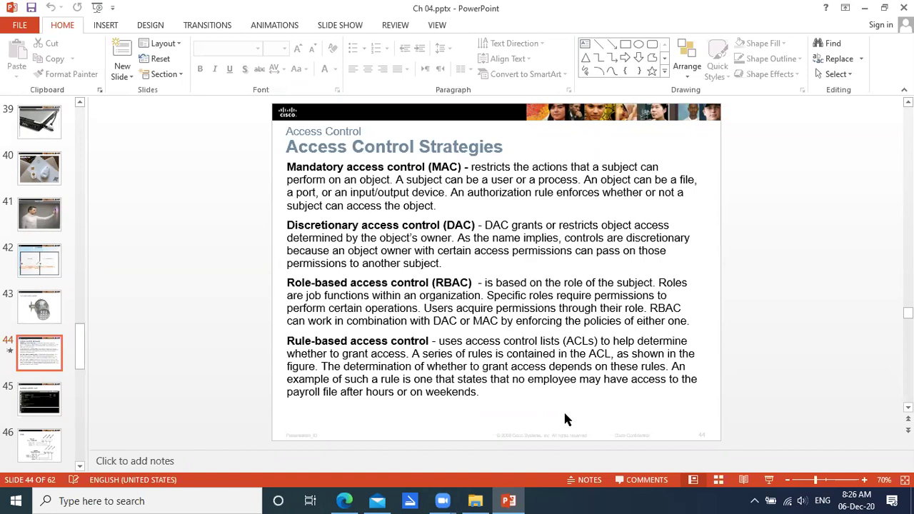
{"action": "mouse_move", "coordinate": [348, 500]}
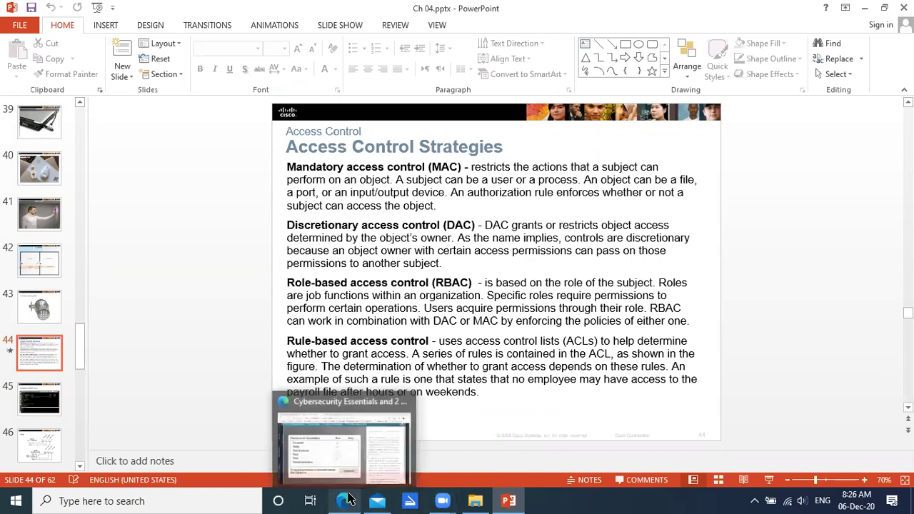
{"action": "left_click", "coordinate": [343, 439]}
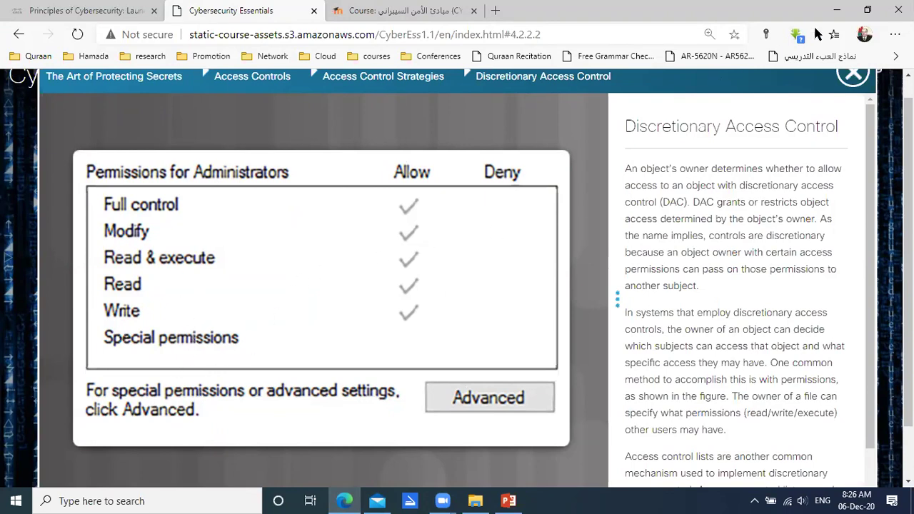
Minimize the browser, PowerPoint and File Explorer windows, and open the Backup folder from the desktop.
{"action": "left_click", "coordinate": [836, 11]}
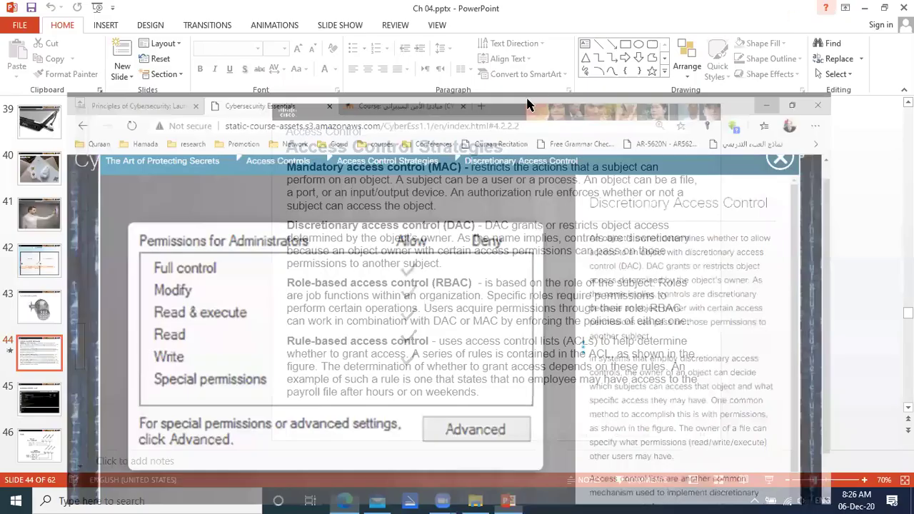
{"action": "left_click", "coordinate": [864, 7]}
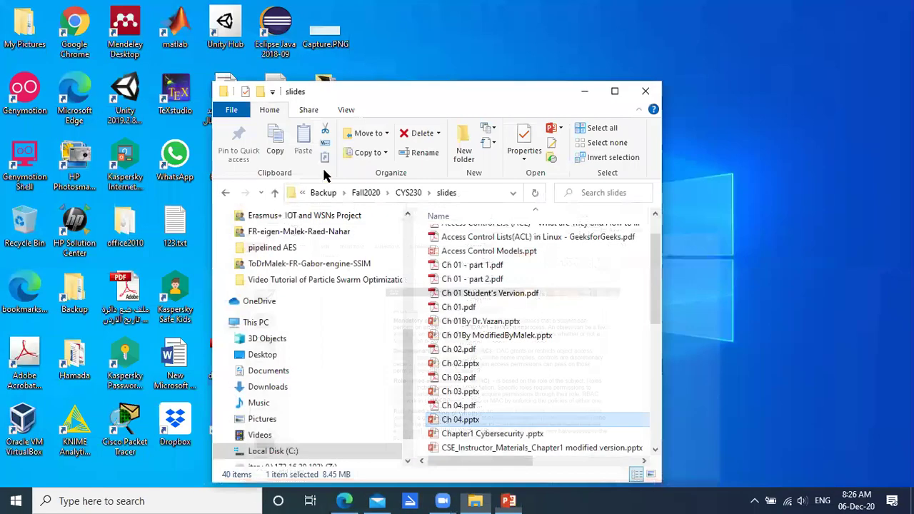
{"action": "left_click", "coordinate": [585, 93]}
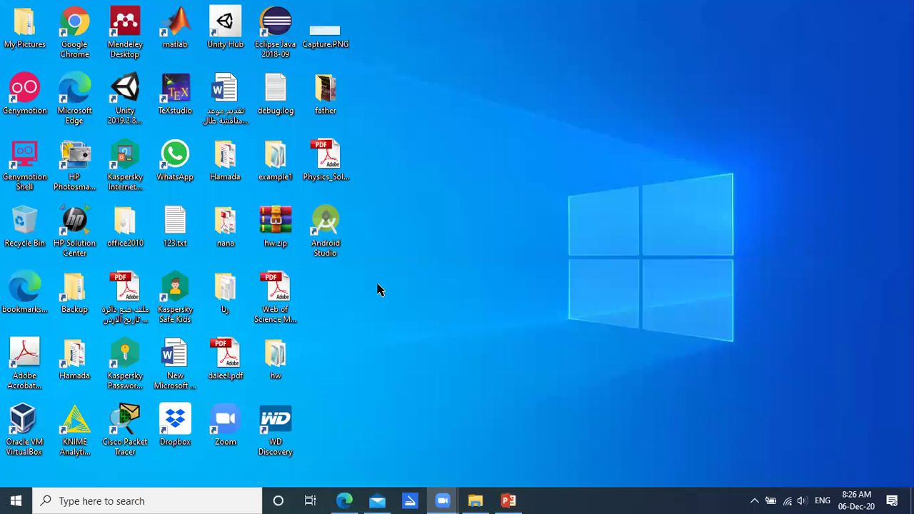
{"action": "right_click", "coordinate": [129, 230]}
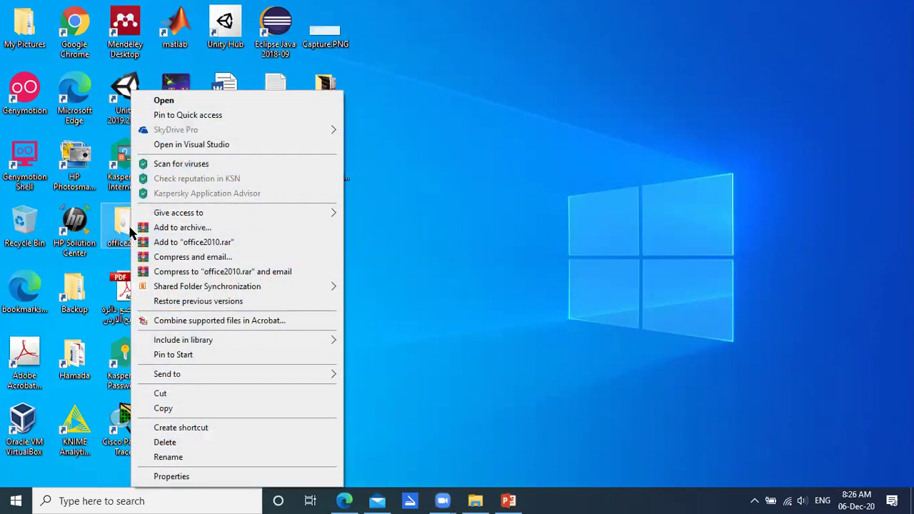
{"action": "left_click", "coordinate": [79, 293]}
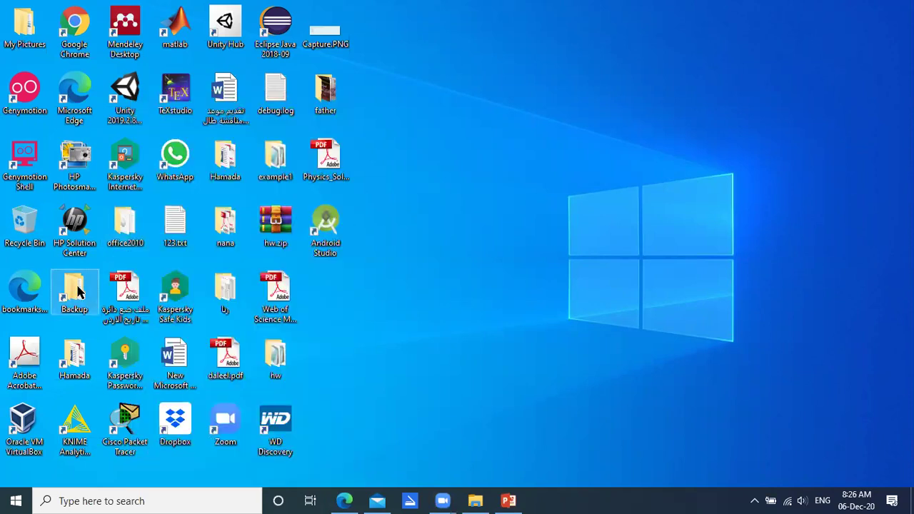
{"action": "double_click", "coordinate": [78, 292]}
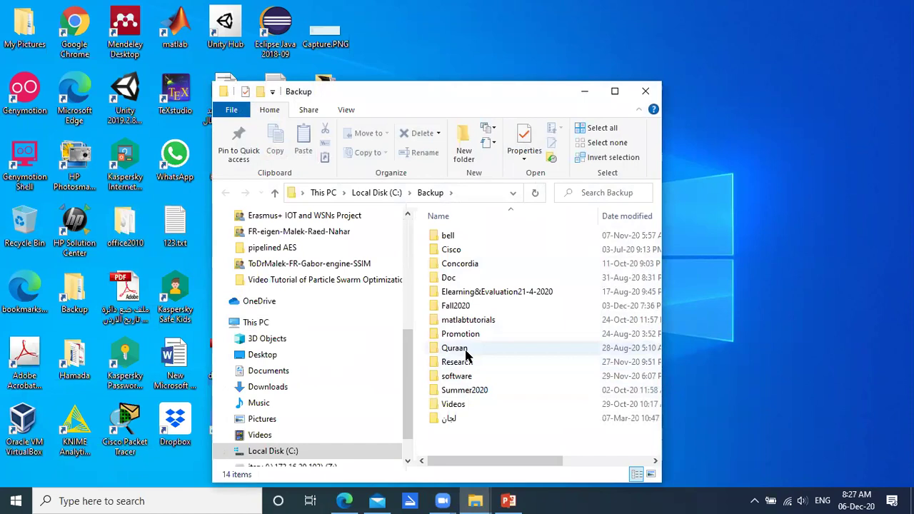
Open the Quraan folder's properties, move the dialog clear of the file list, and show the security settings.
{"action": "right_click", "coordinate": [463, 349]}
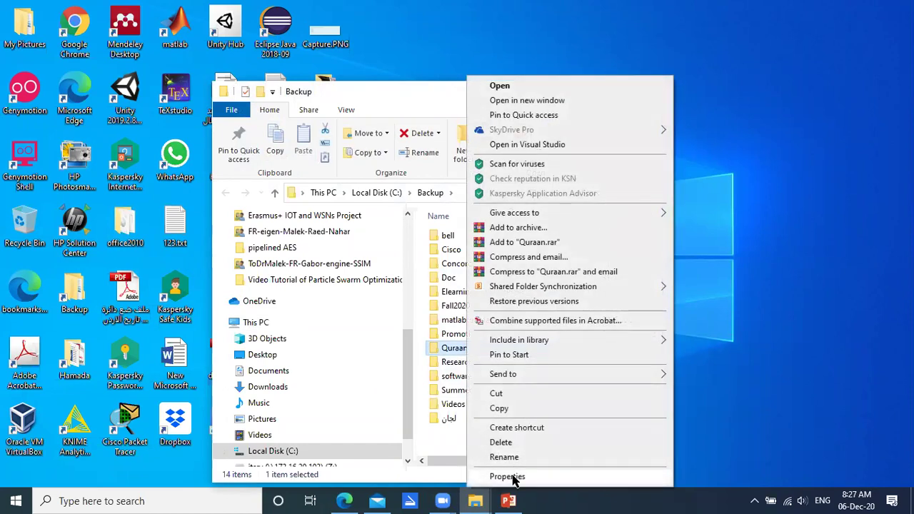
{"action": "left_click", "coordinate": [512, 477]}
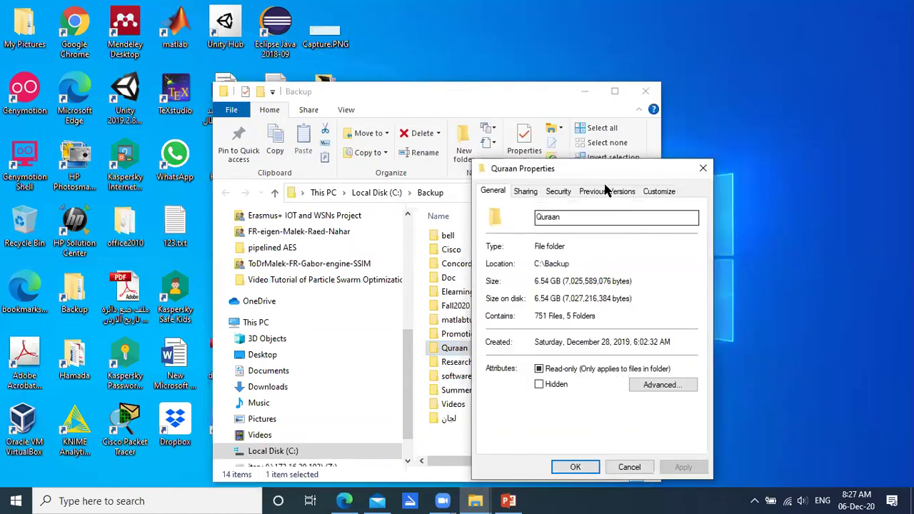
{"action": "left_click_drag", "start_coordinate": [593, 174], "coordinate": [202, 99]}
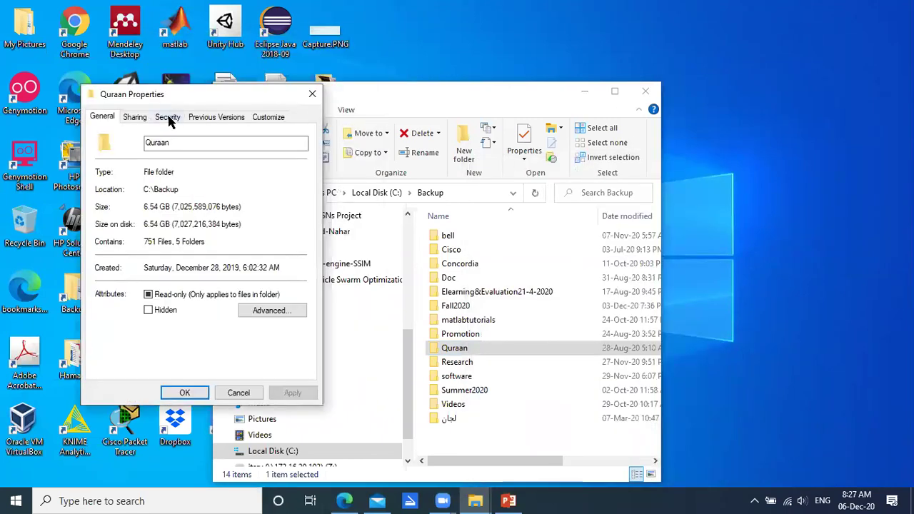
{"action": "left_click", "coordinate": [169, 119]}
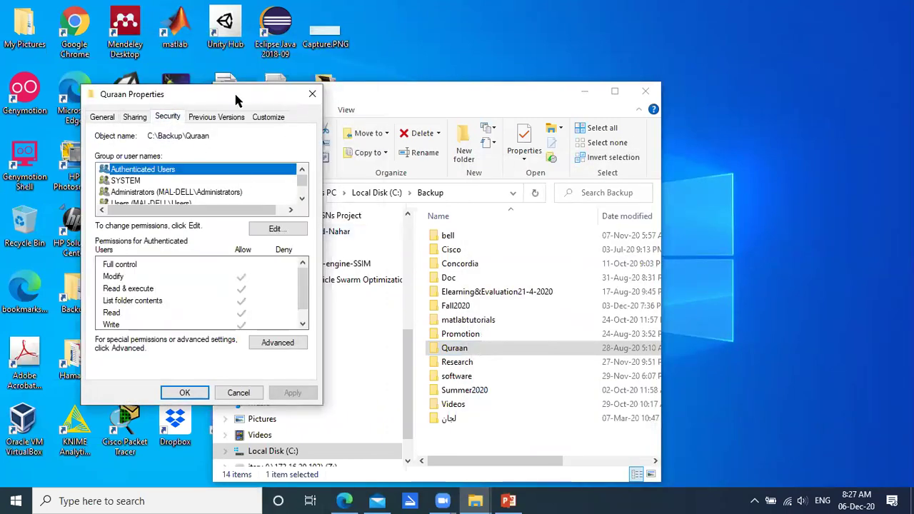
Examine the Quraan folder permissions of the SYSTEM, Administrators, Users and Power Users groups.
{"action": "left_click", "coordinate": [303, 189]}
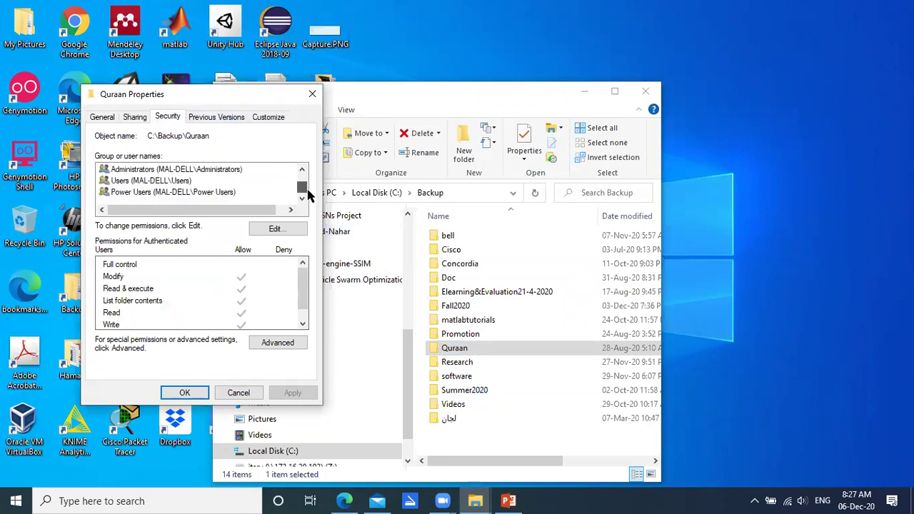
{"action": "left_click_drag", "start_coordinate": [303, 190], "coordinate": [304, 182]}
{"action": "scroll", "coordinate": [303, 184], "scroll_direction": "down", "scroll_amount": 1}
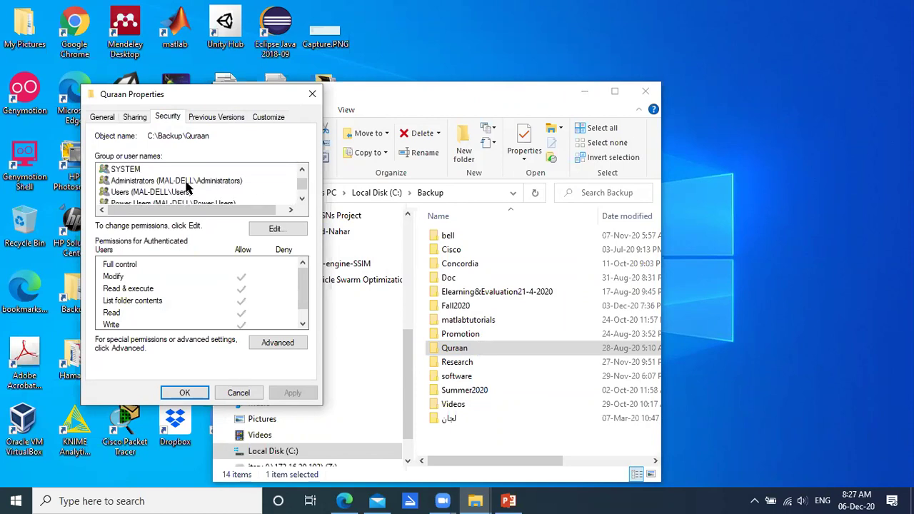
{"action": "scroll", "coordinate": [187, 181], "scroll_direction": "down", "scroll_amount": 1}
{"action": "scroll", "coordinate": [174, 185], "scroll_direction": "up", "scroll_amount": 2}
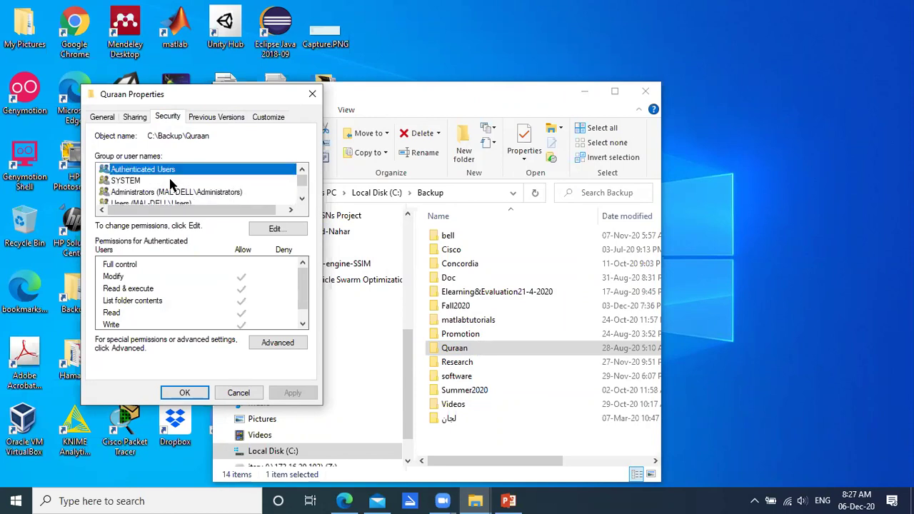
{"action": "left_click", "coordinate": [147, 181]}
{"action": "left_click", "coordinate": [139, 192]}
{"action": "scroll", "coordinate": [209, 200], "scroll_direction": "down", "scroll_amount": 2}
{"action": "left_click", "coordinate": [163, 180]}
{"action": "left_click", "coordinate": [160, 193]}
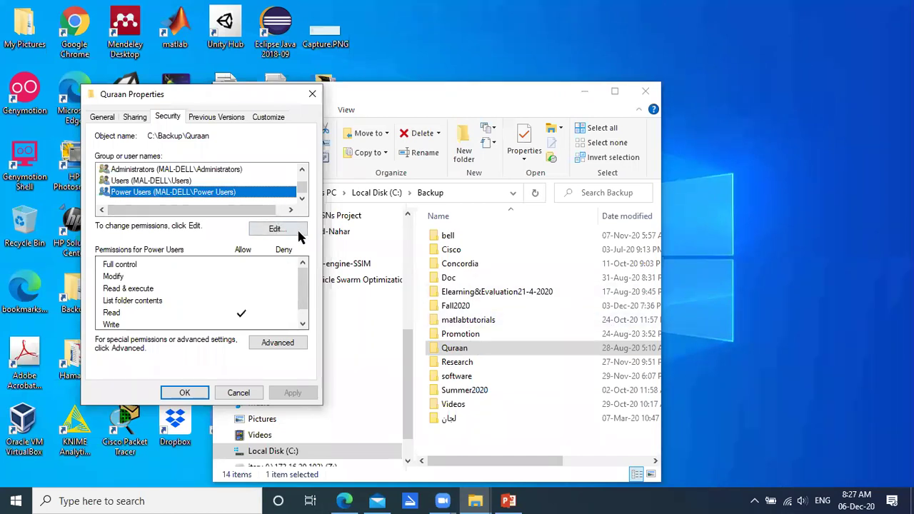
Remove the allowed Read permission from the Power Users group on the Quraan folder and confirm.
{"action": "left_click", "coordinate": [275, 230]}
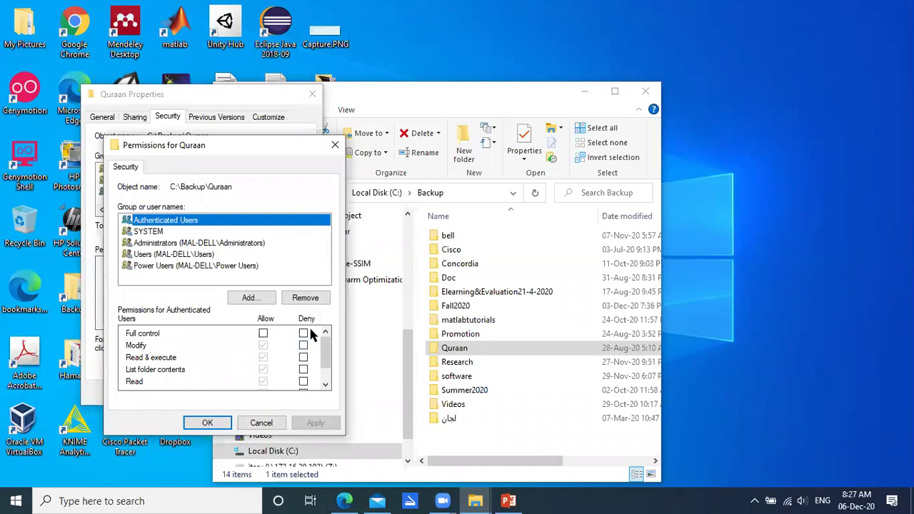
{"action": "left_click", "coordinate": [212, 267]}
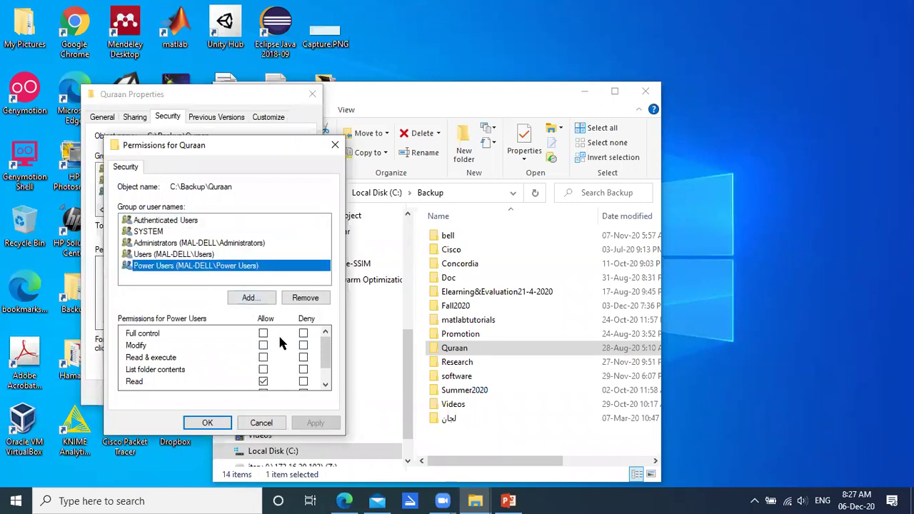
{"action": "left_click", "coordinate": [264, 382]}
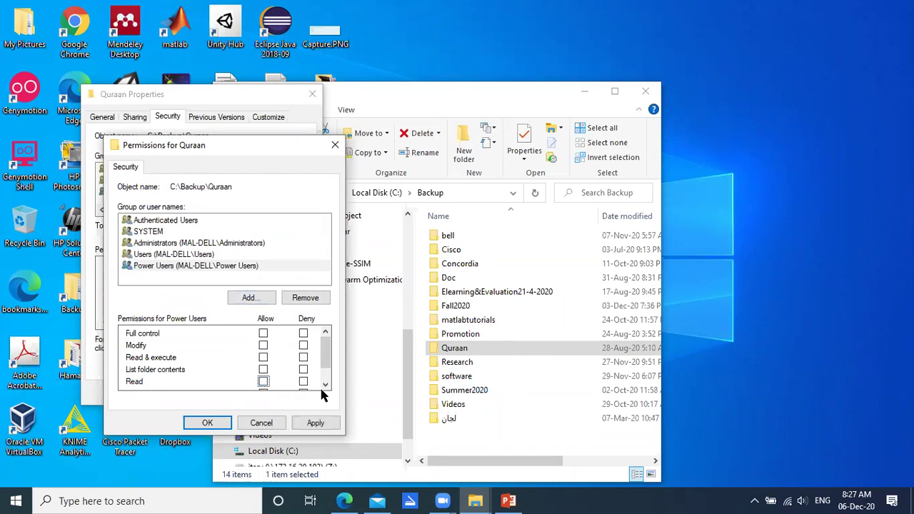
{"action": "left_click", "coordinate": [220, 427]}
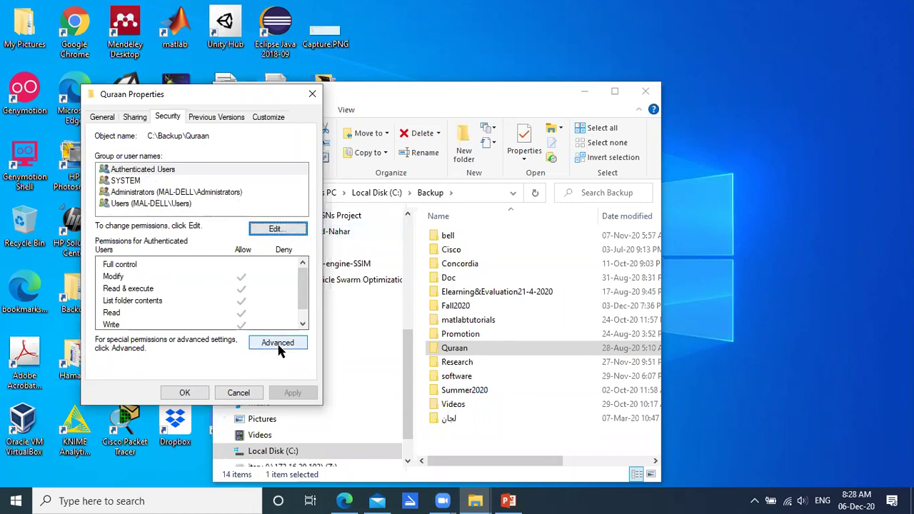
Select the Administrators group and open the advanced security settings for the Quraan folder.
{"action": "left_click", "coordinate": [191, 173]}
{"action": "left_click", "coordinate": [199, 193]}
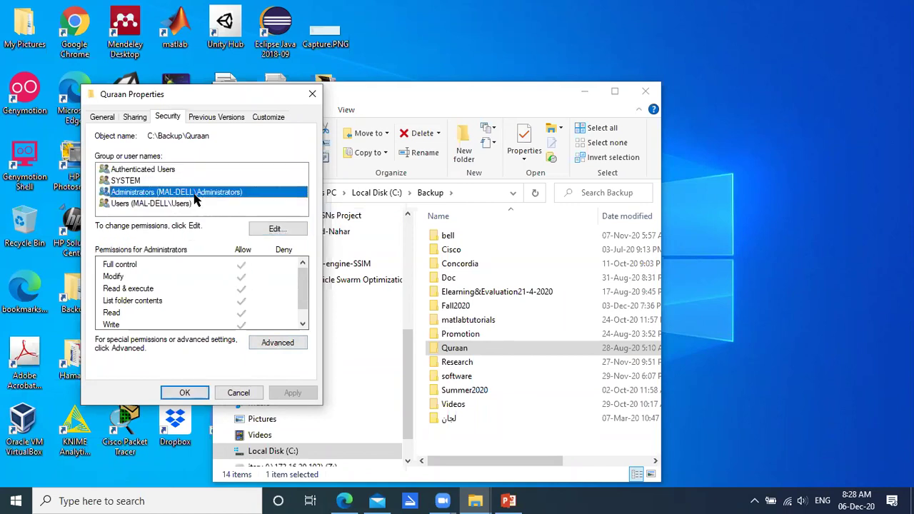
{"action": "left_click", "coordinate": [279, 342]}
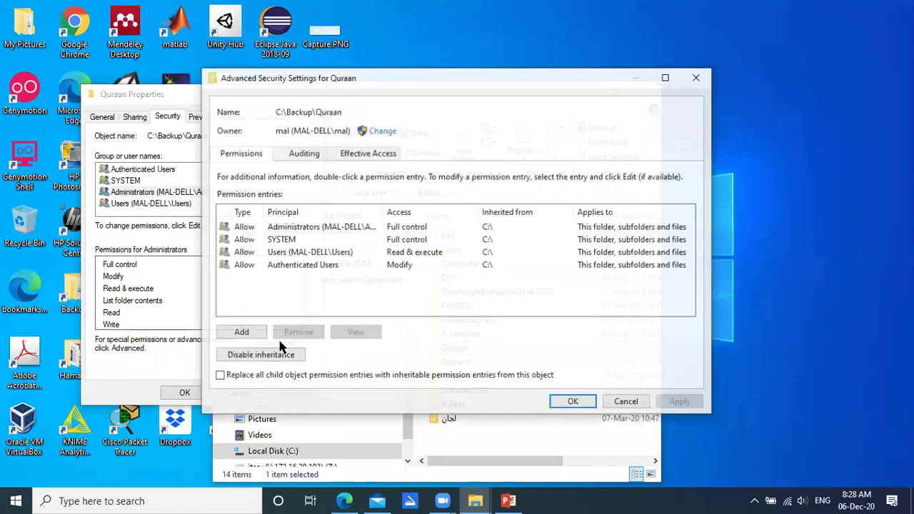
{"action": "left_click", "coordinate": [242, 334]}
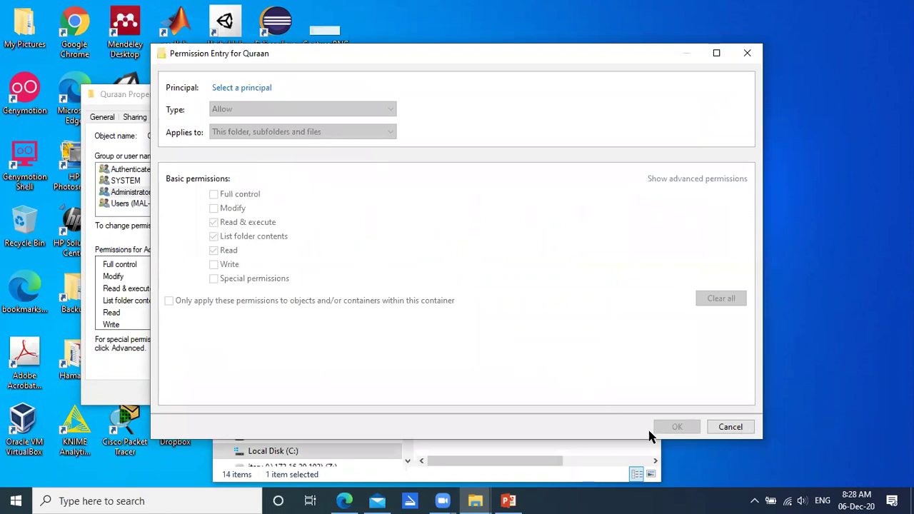
{"action": "left_click", "coordinate": [730, 427]}
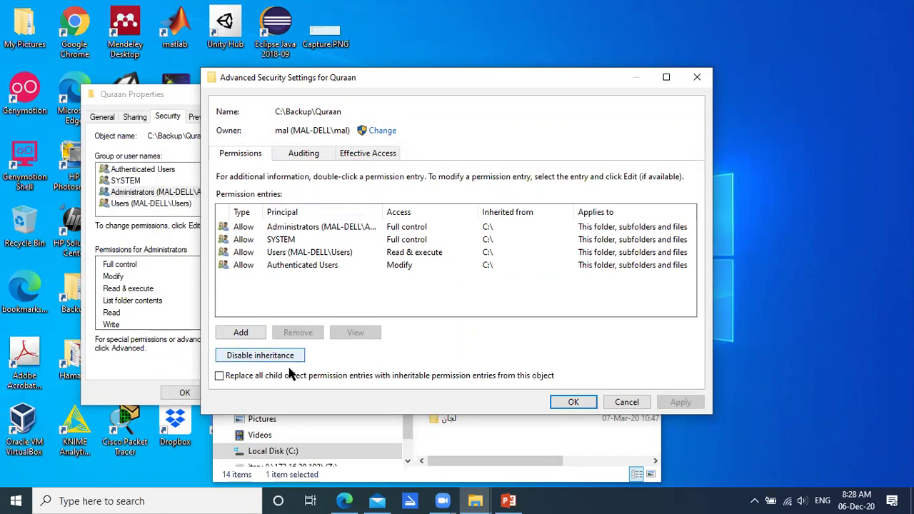
{"action": "left_click", "coordinate": [243, 332]}
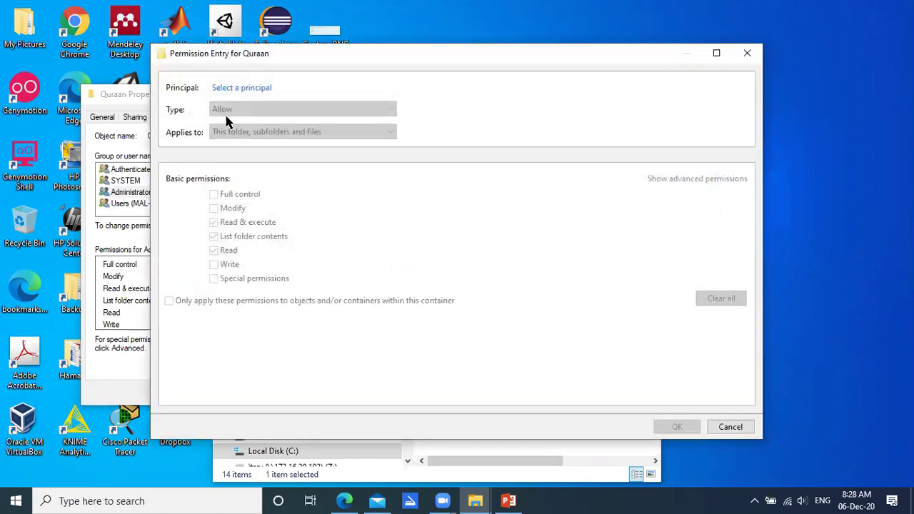
{"action": "left_click", "coordinate": [728, 427]}
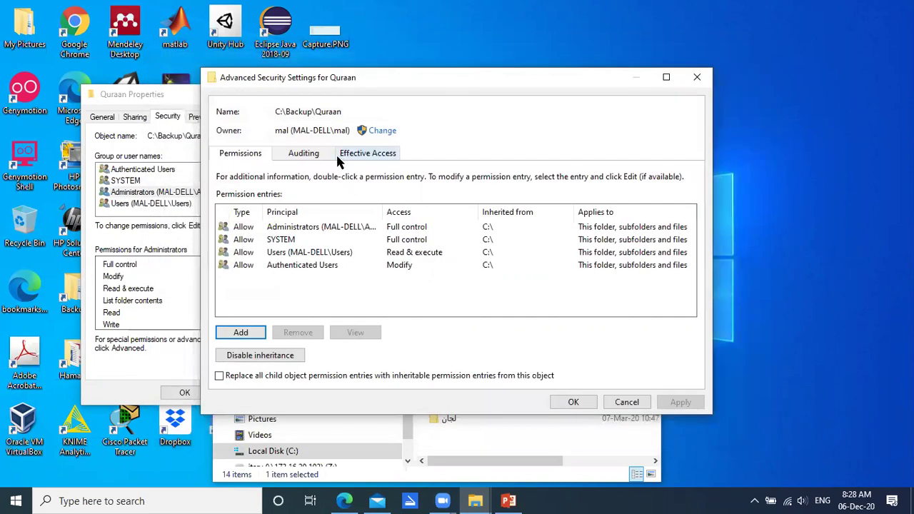
View the effective access and auditing settings, and return to the permission entries to select the Administrators entry.
{"action": "left_click", "coordinate": [366, 154]}
{"action": "left_click", "coordinate": [307, 153]}
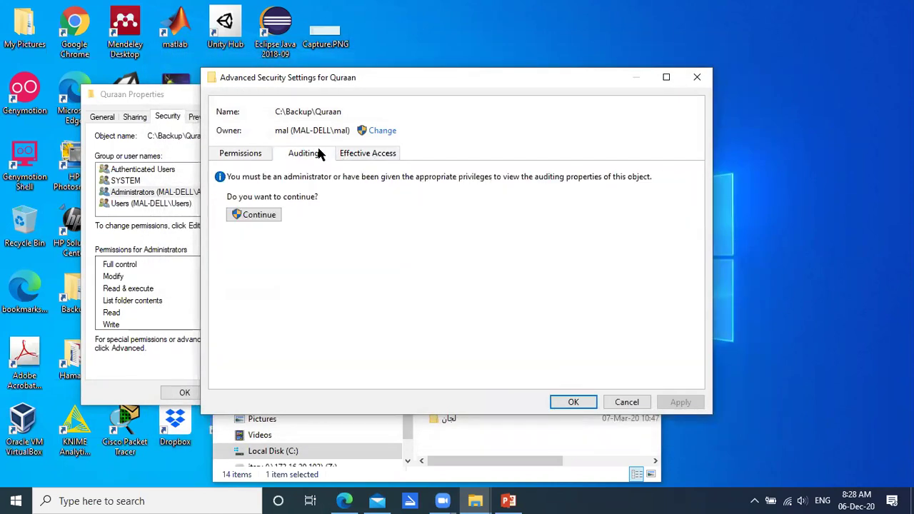
{"action": "left_click", "coordinate": [255, 153]}
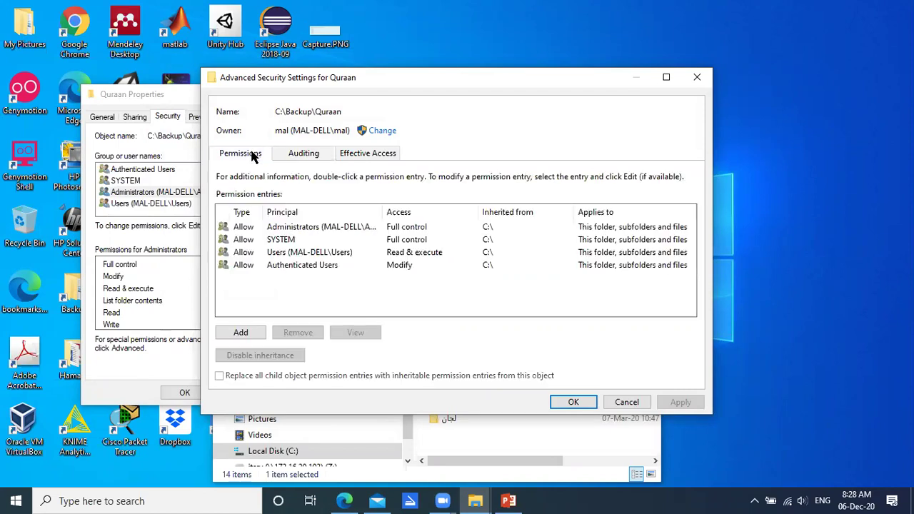
{"action": "left_click", "coordinate": [302, 228]}
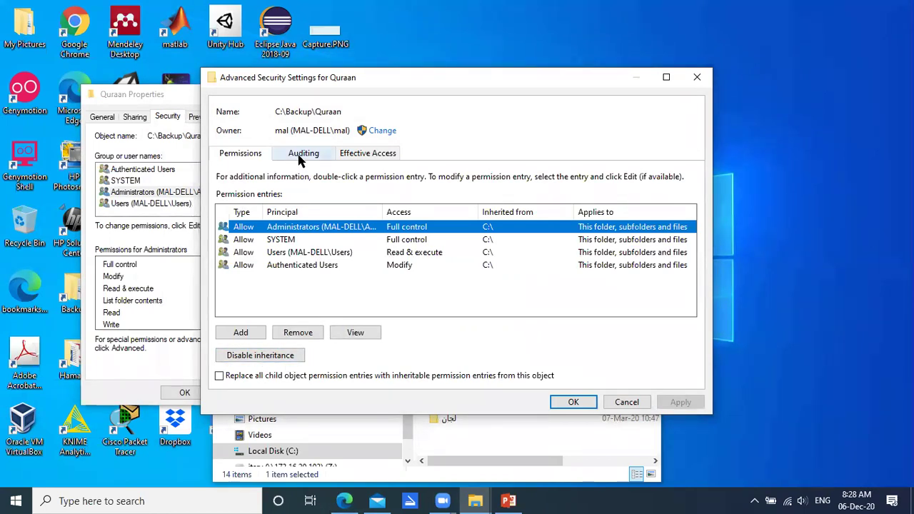
Change the Quraan folder's owner to the Power Users group, checking the name before confirming.
{"action": "left_click", "coordinate": [382, 132]}
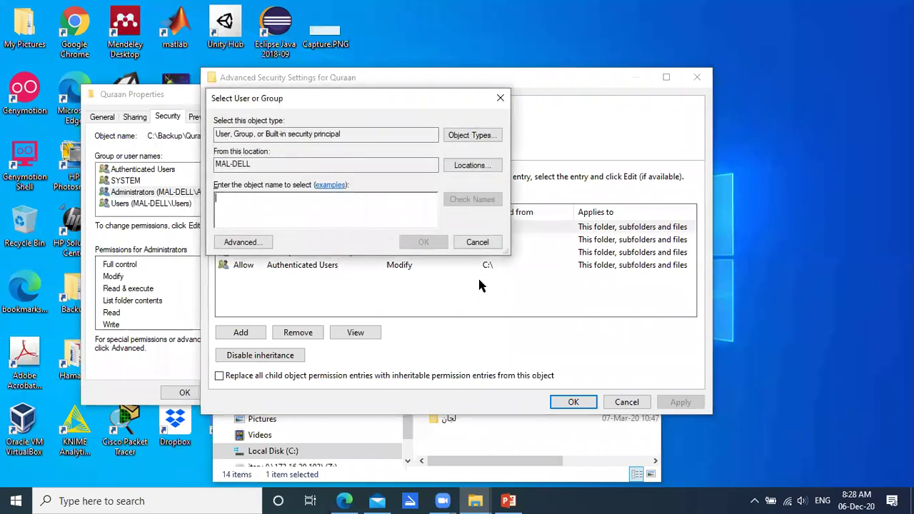
{"action": "type", "text": "power"}
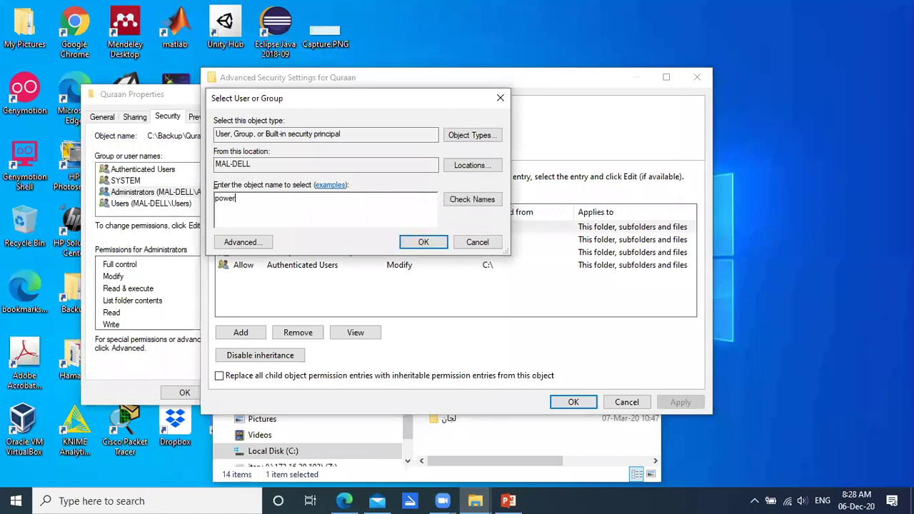
{"action": "type", "text": " users"}
{"action": "left_click", "coordinate": [474, 200]}
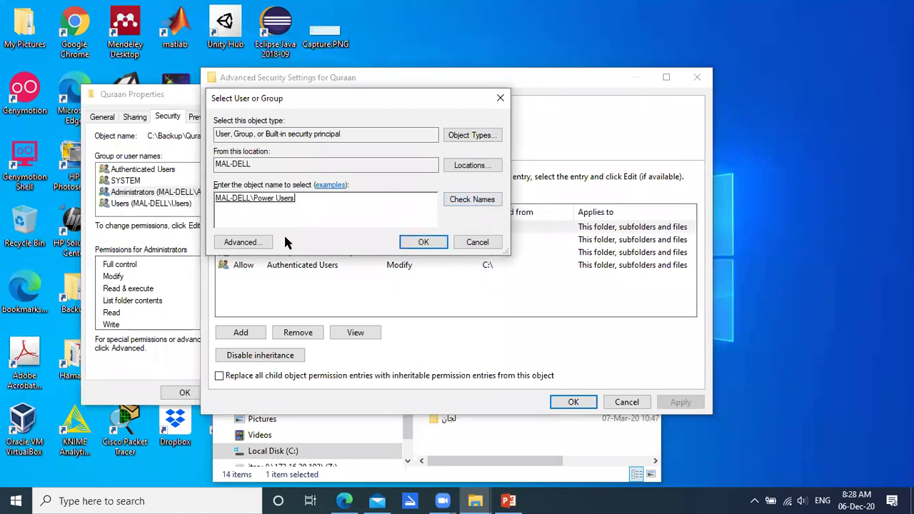
{"action": "left_click", "coordinate": [424, 243]}
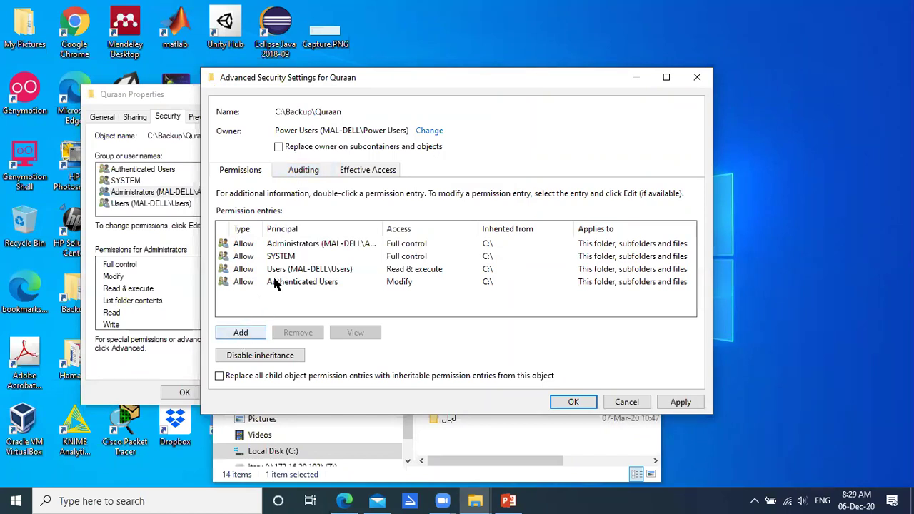
Reopen the owner selection for the Quraan folder and enter and verify the Power Users group again.
{"action": "left_click", "coordinate": [428, 132]}
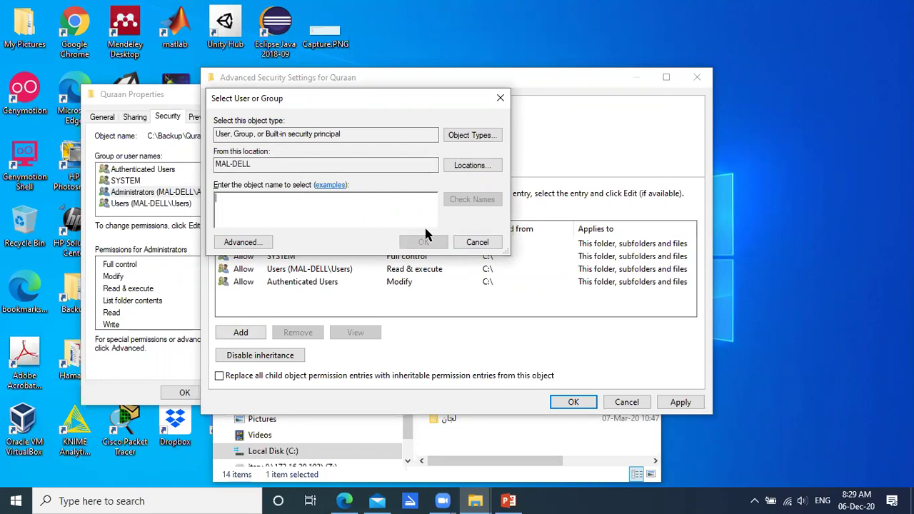
{"action": "type", "text": "p"}
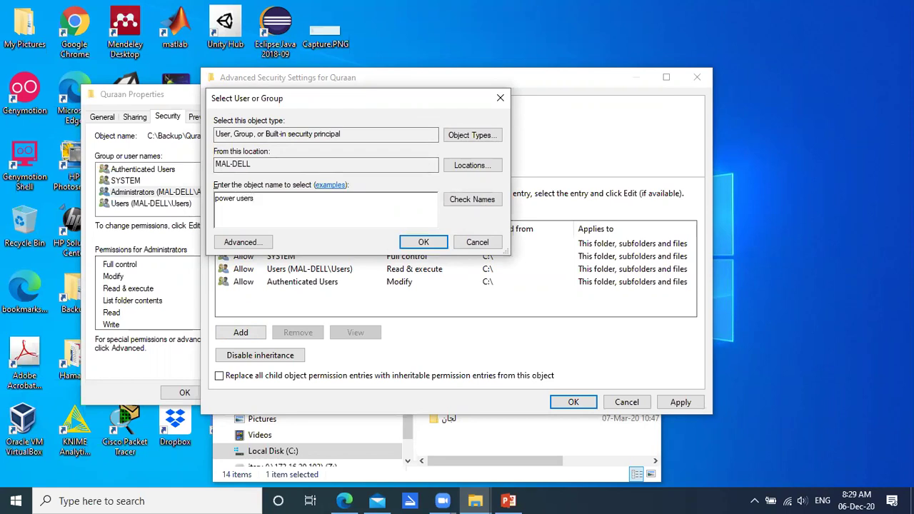
{"action": "type", "text": "ower users"}
{"action": "left_click", "coordinate": [490, 200]}
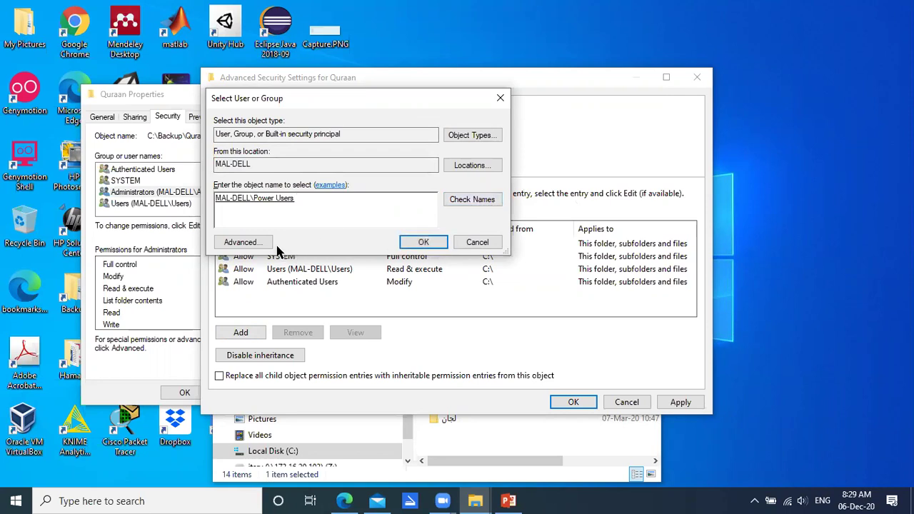
View the advanced search and selectable object types for the owner, and confirm the Power Users group.
{"action": "double_click", "coordinate": [250, 197]}
{"action": "left_click", "coordinate": [243, 242]}
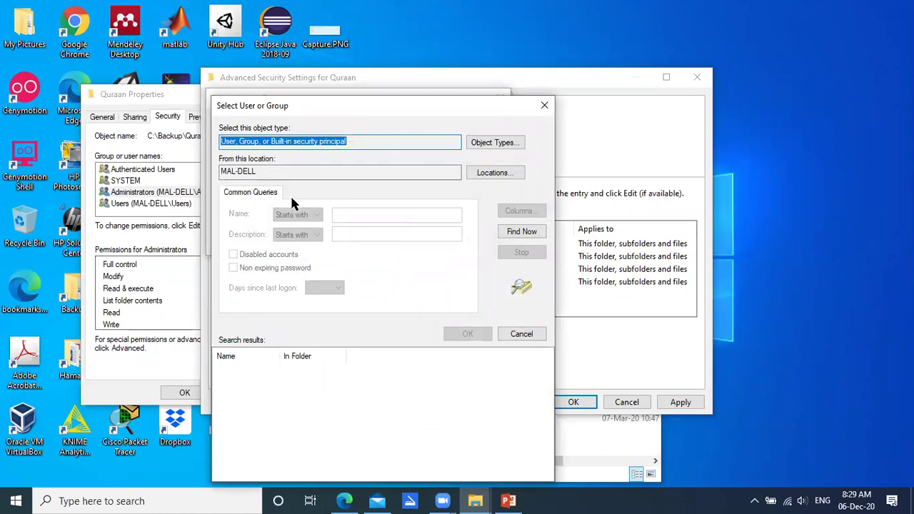
{"action": "left_click", "coordinate": [483, 145]}
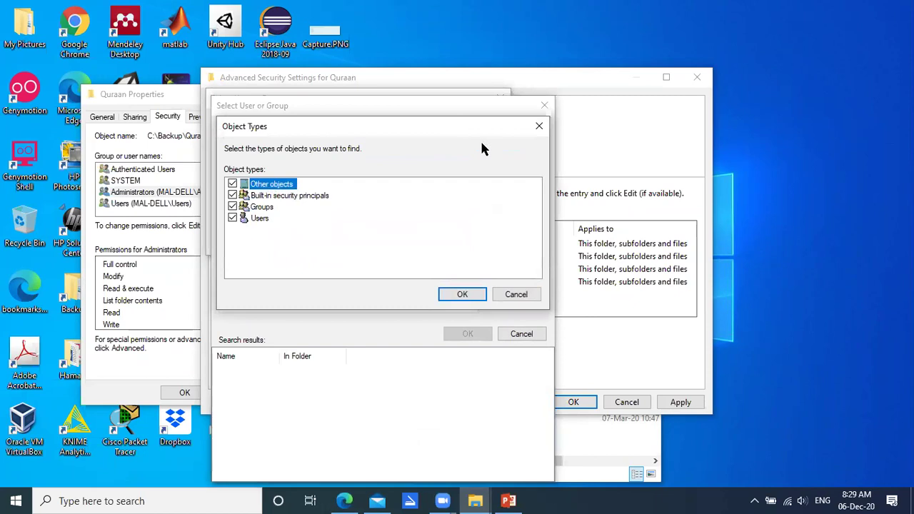
{"action": "left_click", "coordinate": [517, 294]}
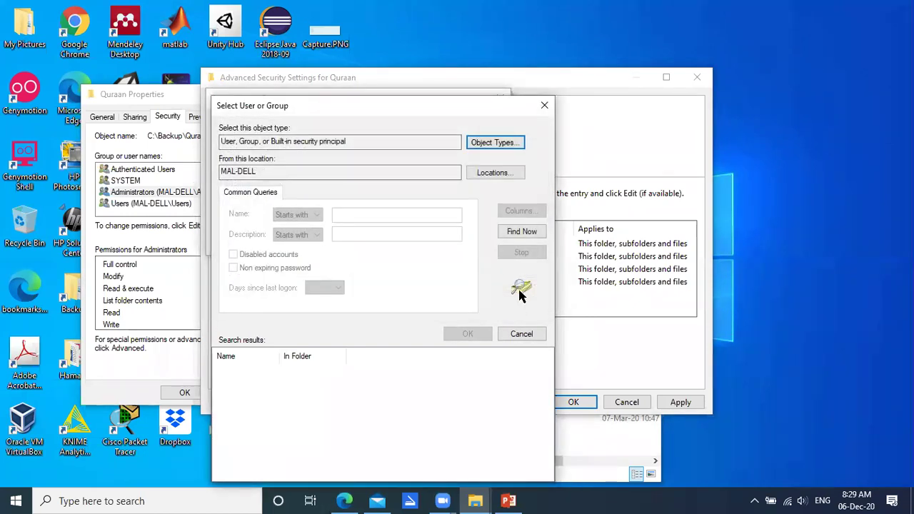
{"action": "left_click", "coordinate": [544, 105]}
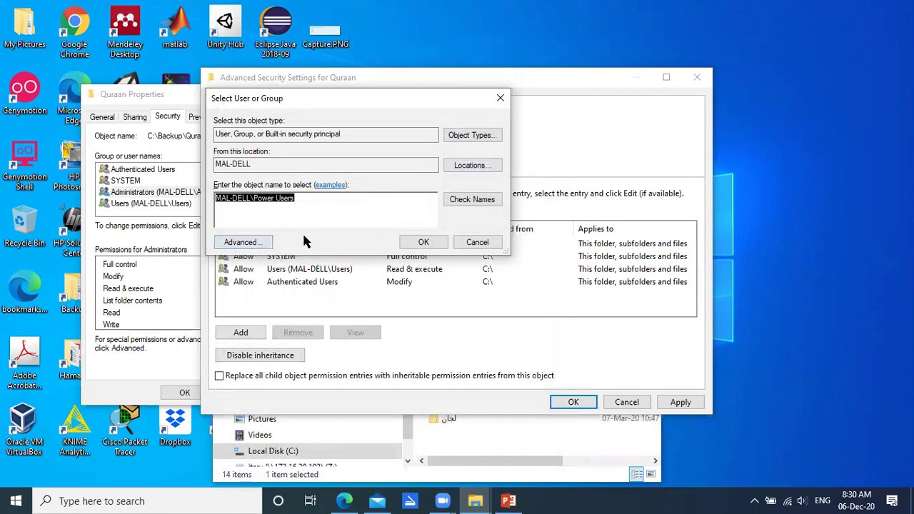
{"action": "left_click", "coordinate": [423, 242]}
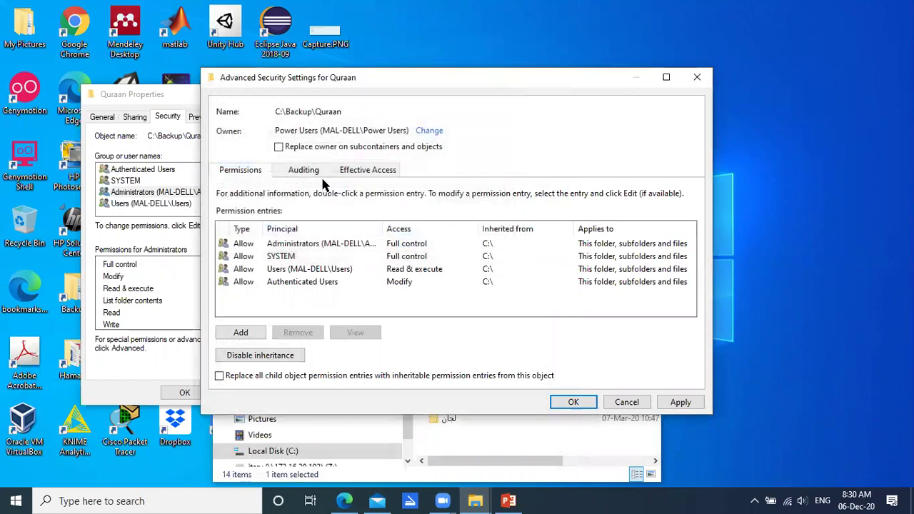
View the options for adding a permission entry and for blocking inheritance on the Quraan folder, cancelling each.
{"action": "left_click", "coordinate": [429, 130]}
{"action": "left_click", "coordinate": [476, 243]}
{"action": "left_click", "coordinate": [240, 332]}
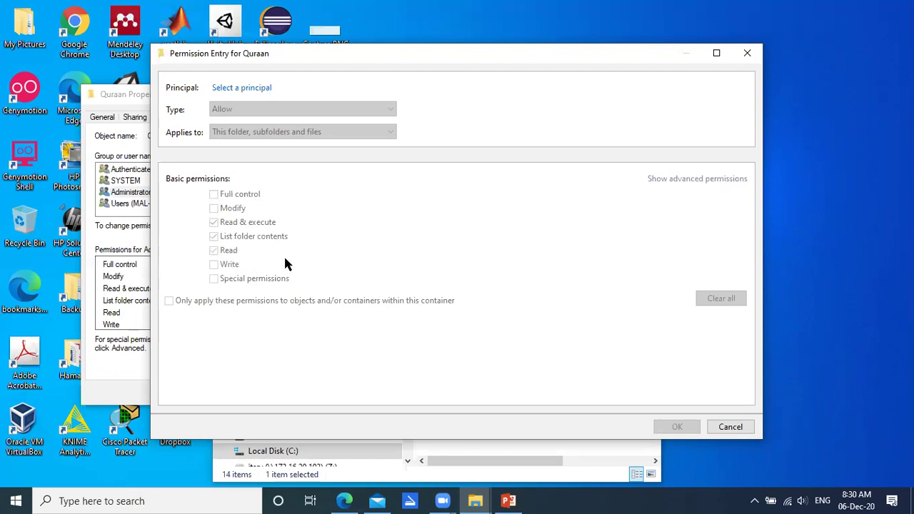
{"action": "left_click", "coordinate": [727, 428]}
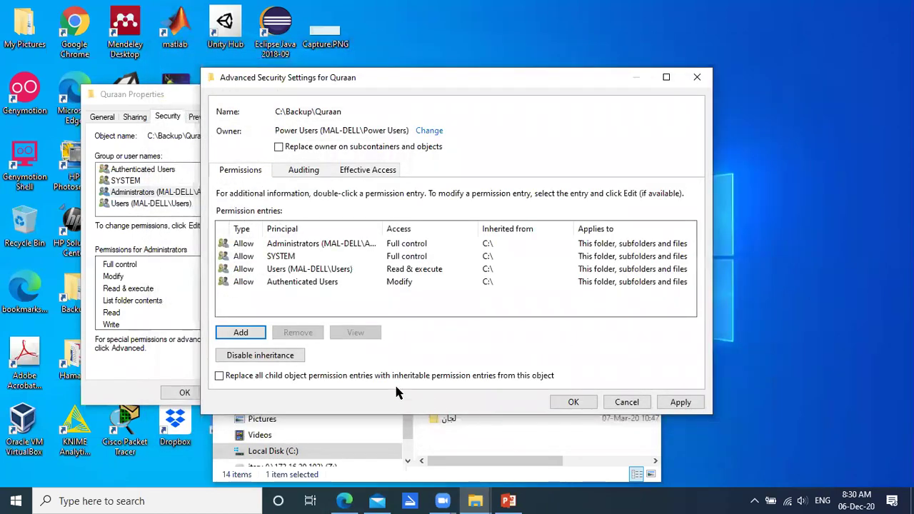
{"action": "left_click", "coordinate": [273, 356]}
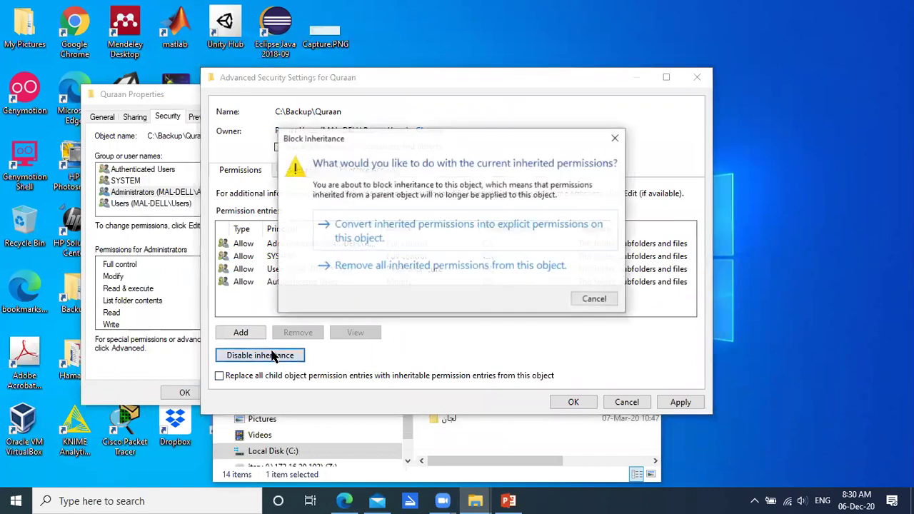
{"action": "left_click", "coordinate": [593, 299]}
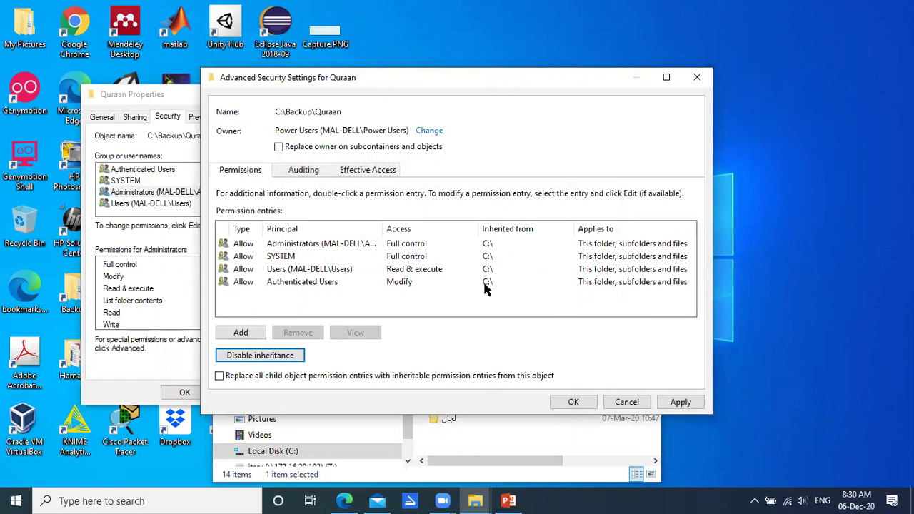
View the auditing and effective access settings, return to the permission entries and apply the owner change.
{"action": "left_click", "coordinate": [303, 172]}
{"action": "left_click", "coordinate": [368, 172]}
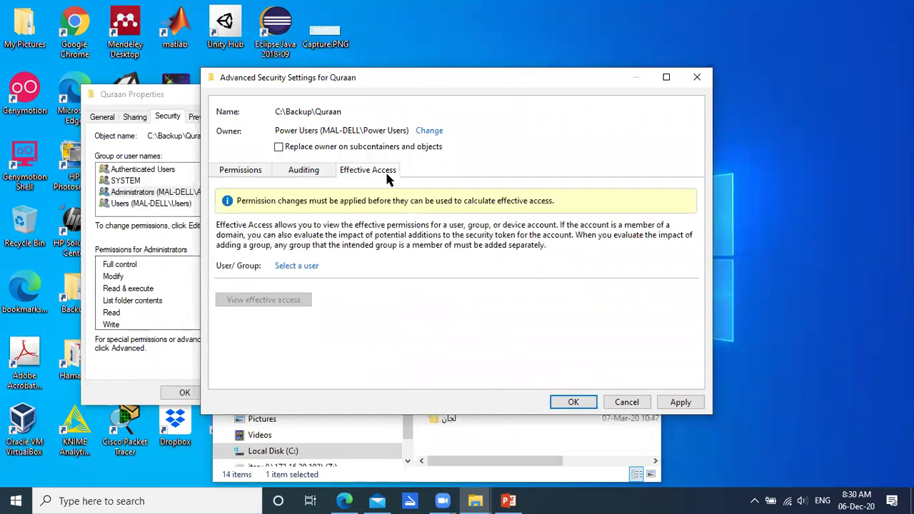
{"action": "left_click", "coordinate": [240, 172]}
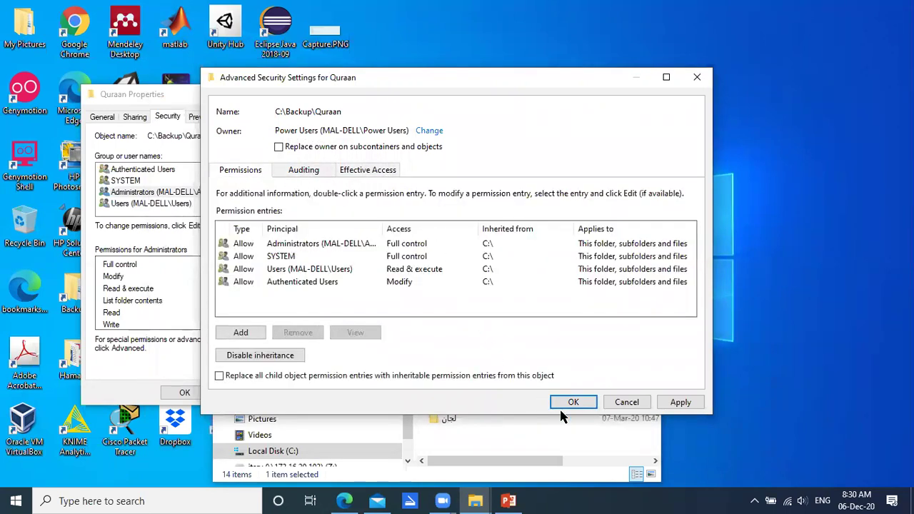
{"action": "left_click", "coordinate": [681, 402]}
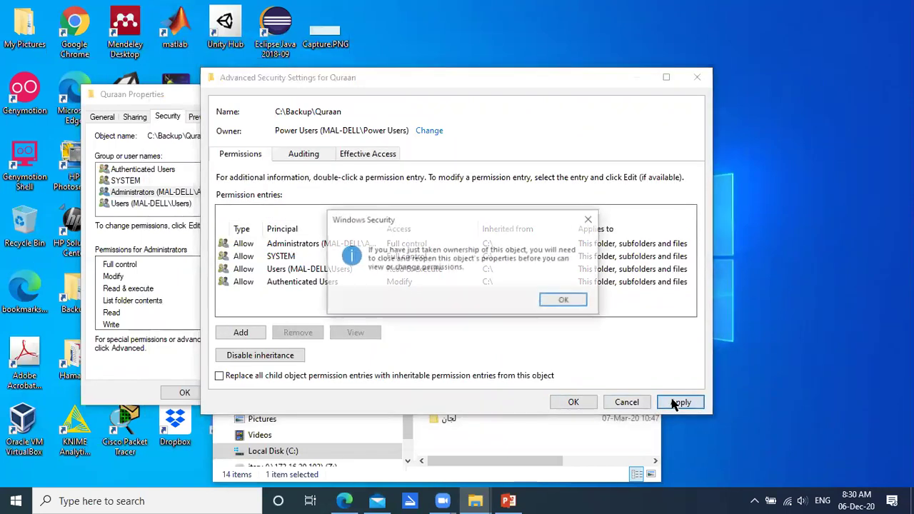
{"action": "left_click", "coordinate": [565, 300]}
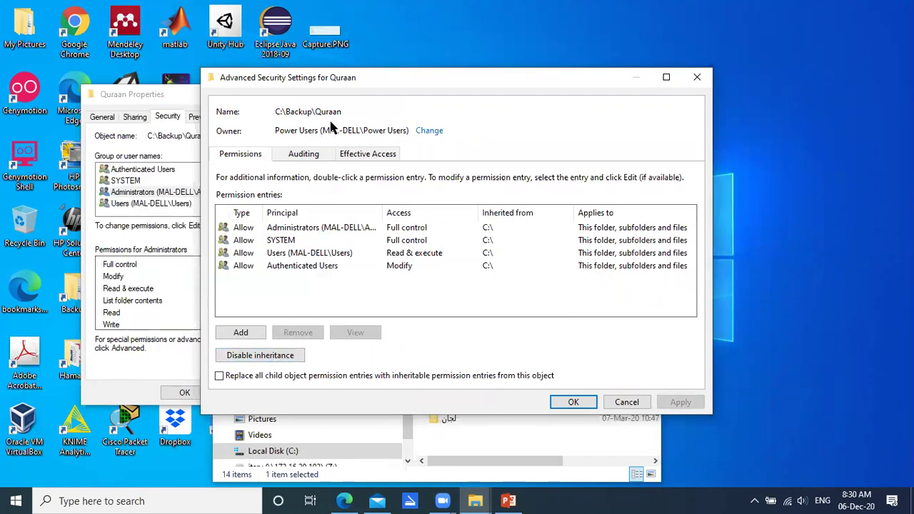
View the locations available for choosing another owner, and cancel the owner selection.
{"action": "left_click", "coordinate": [428, 131]}
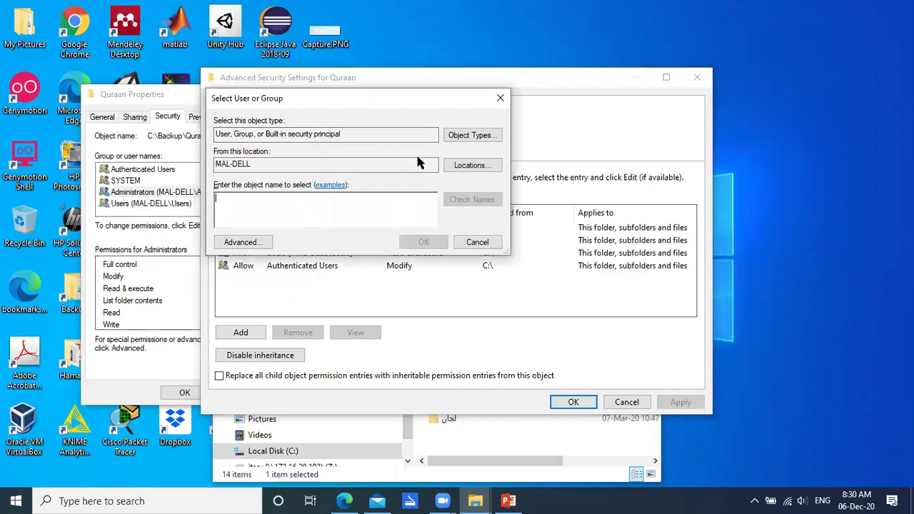
{"action": "left_click", "coordinate": [479, 171]}
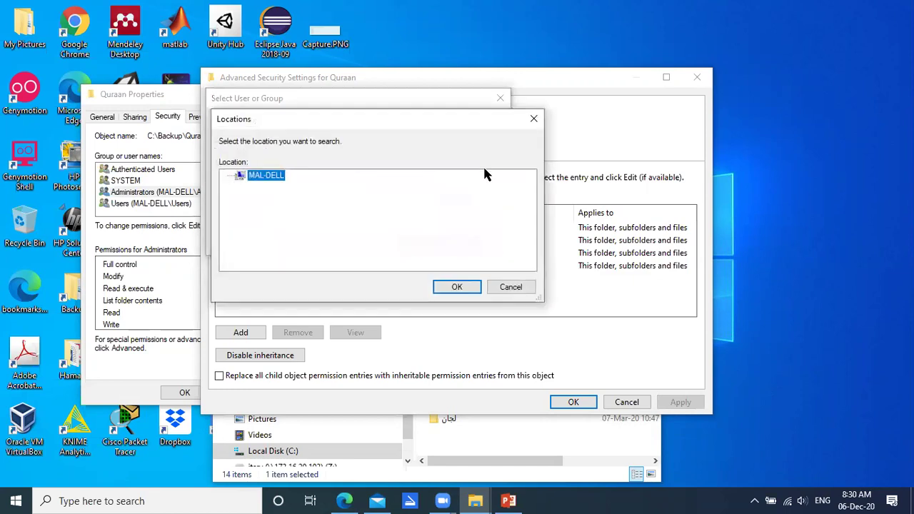
{"action": "left_click", "coordinate": [458, 286]}
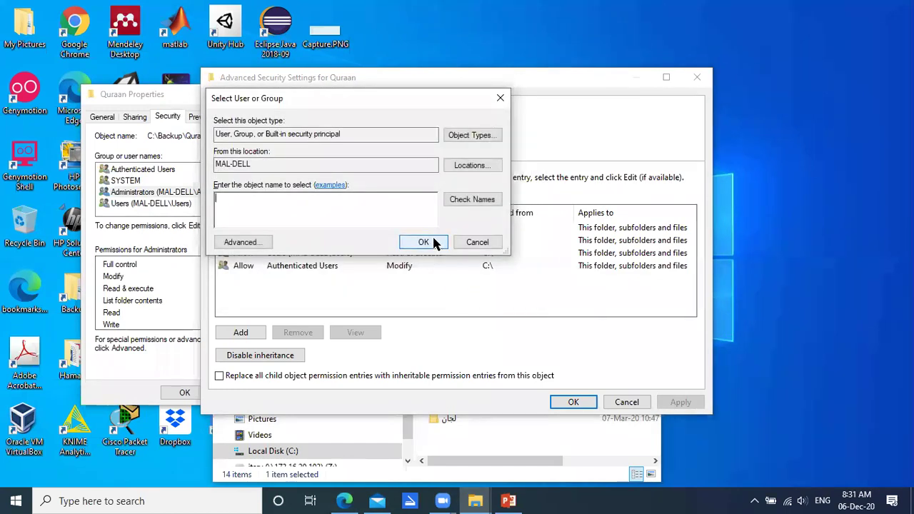
{"action": "left_click", "coordinate": [479, 243]}
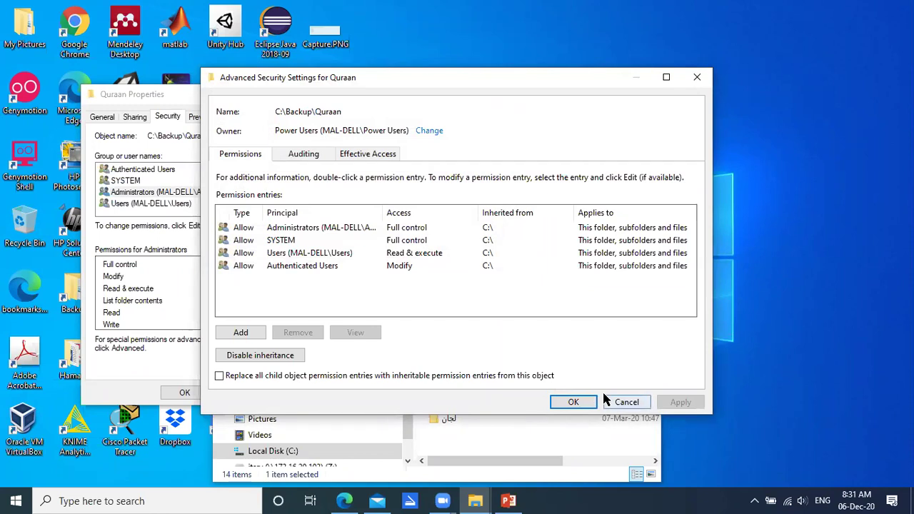
Inspect the Authenticated Users permission entry and close the advanced security settings.
{"action": "left_click", "coordinate": [287, 267]}
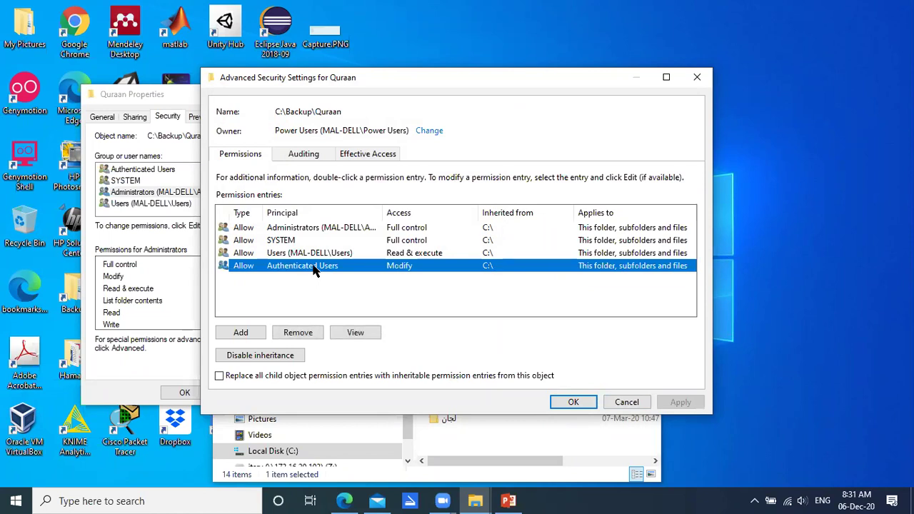
{"action": "double_click", "coordinate": [313, 265]}
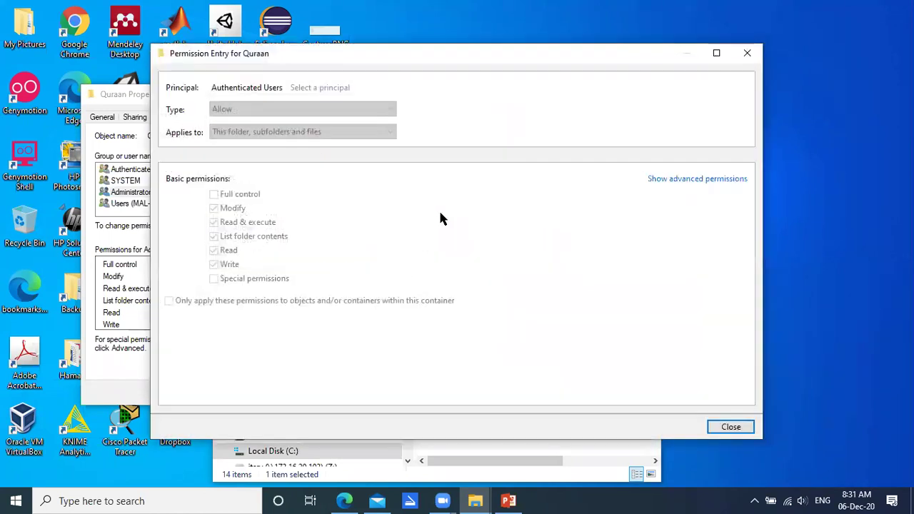
{"action": "left_click", "coordinate": [748, 54]}
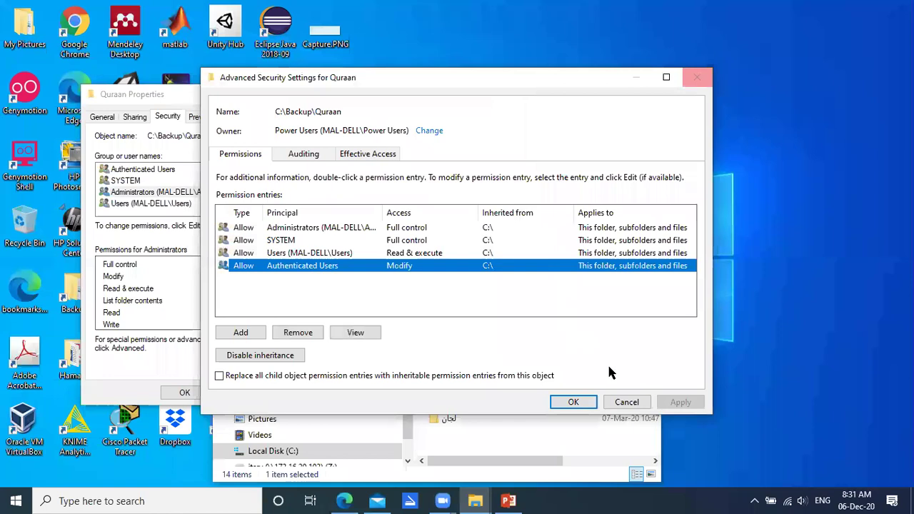
{"action": "left_click", "coordinate": [574, 402]}
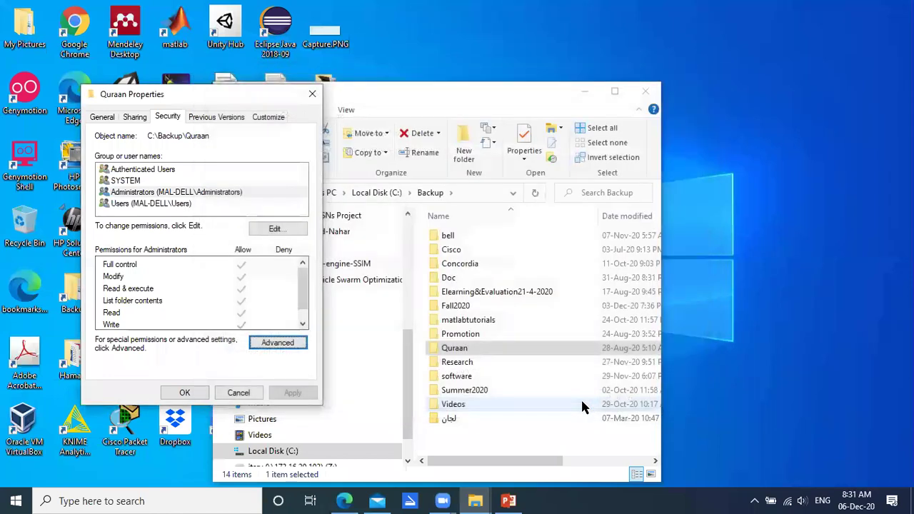
Open the Quraan folder's permissions for editing, try denying Modify to Authenticated Users, and allow the group Full control instead.
{"action": "left_click", "coordinate": [177, 204]}
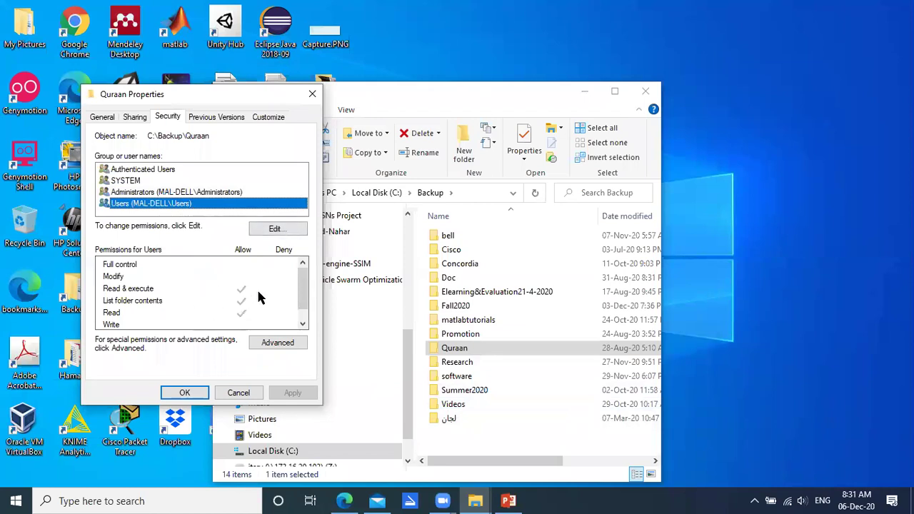
{"action": "left_click", "coordinate": [277, 230]}
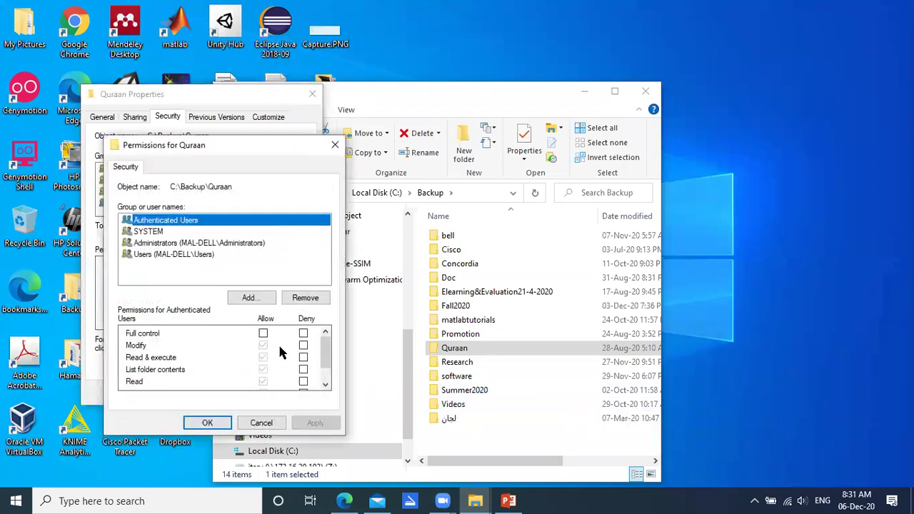
{"action": "left_click", "coordinate": [303, 347]}
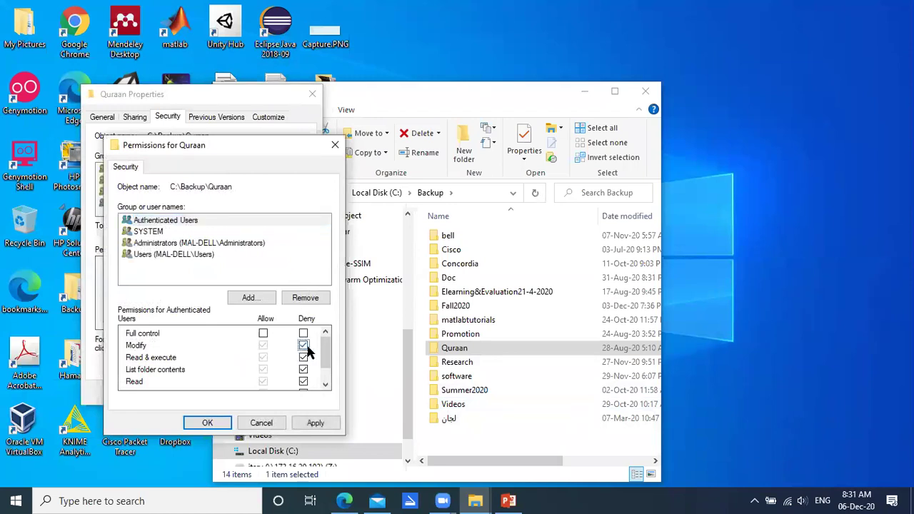
{"action": "left_click", "coordinate": [262, 333]}
Try allowing Modify and denying Full control for the Users group, and finally set its Full control permission to Allow.
{"action": "left_click", "coordinate": [193, 255]}
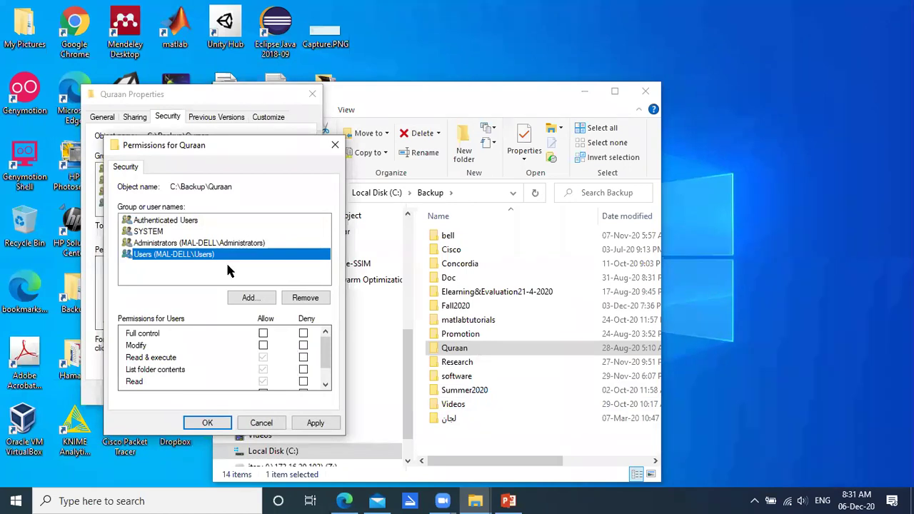
{"action": "left_click", "coordinate": [263, 345]}
{"action": "left_click", "coordinate": [263, 346]}
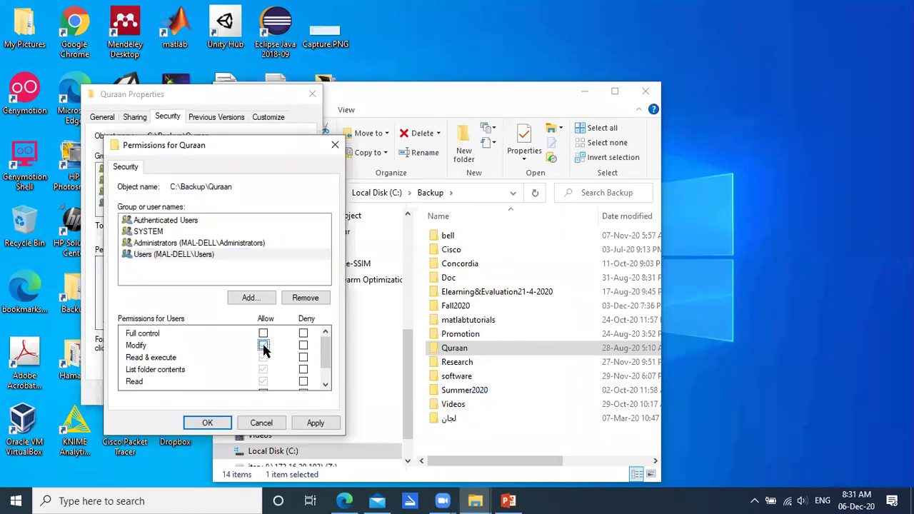
{"action": "left_click", "coordinate": [303, 333]}
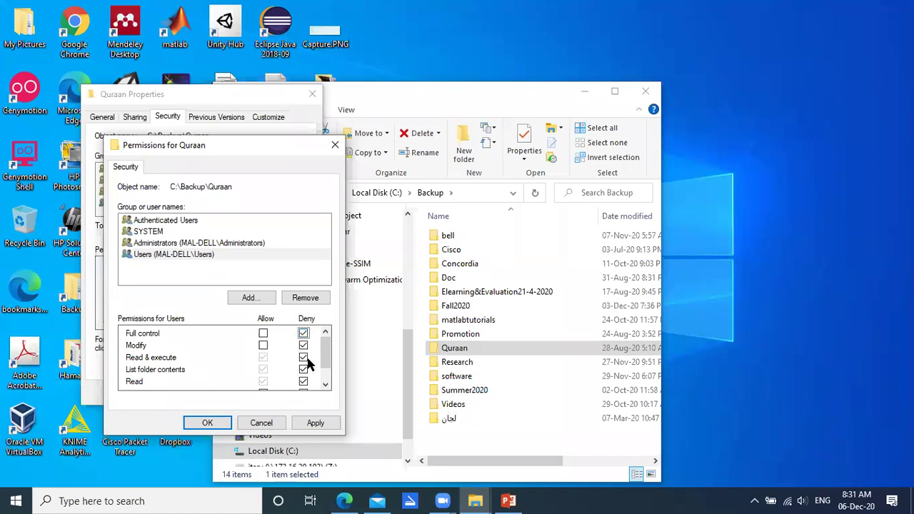
{"action": "left_click", "coordinate": [263, 333]}
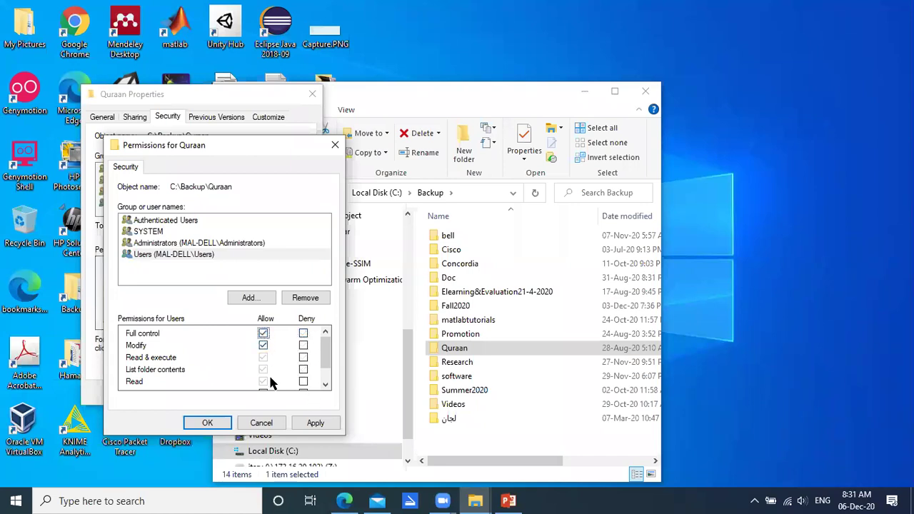
Start adding a group to the Quraan folder's permissions, and view the advanced search for users and groups.
{"action": "scroll", "coordinate": [293, 347], "scroll_direction": "down", "scroll_amount": 1}
{"action": "scroll", "coordinate": [235, 364], "scroll_direction": "up", "scroll_amount": 1}
{"action": "left_click", "coordinate": [251, 299]}
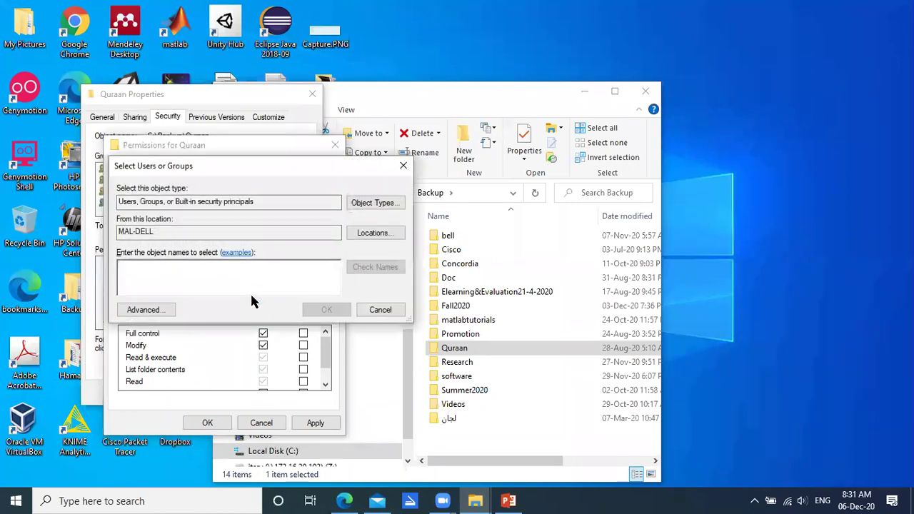
{"action": "left_click", "coordinate": [159, 312]}
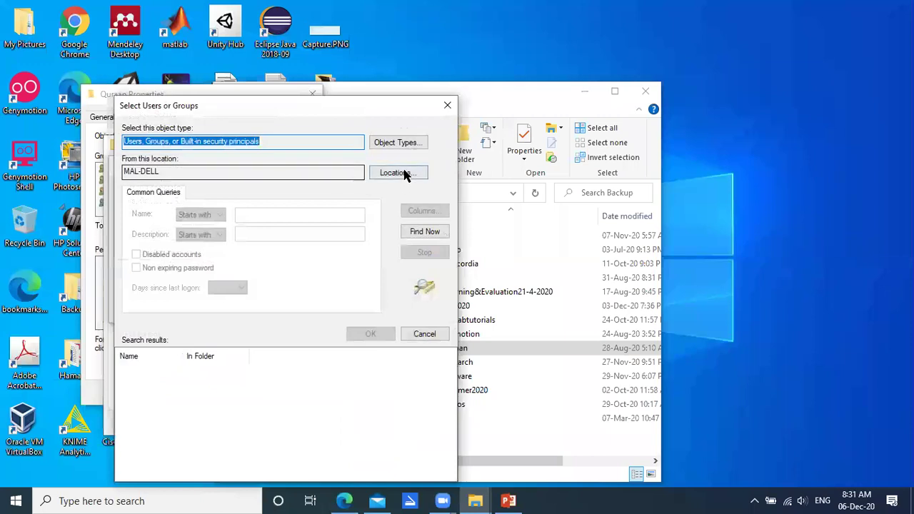
{"action": "left_click", "coordinate": [445, 106]}
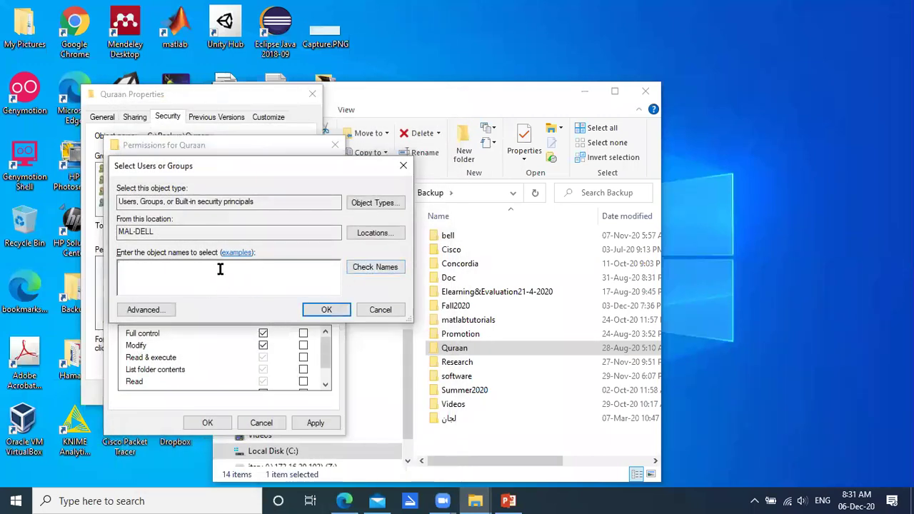
Check the names power, power user and power users, and add the Power Users group to the Quraan folder's permission list.
{"action": "type", "text": "power"}
{"action": "left_click", "coordinate": [375, 270]}
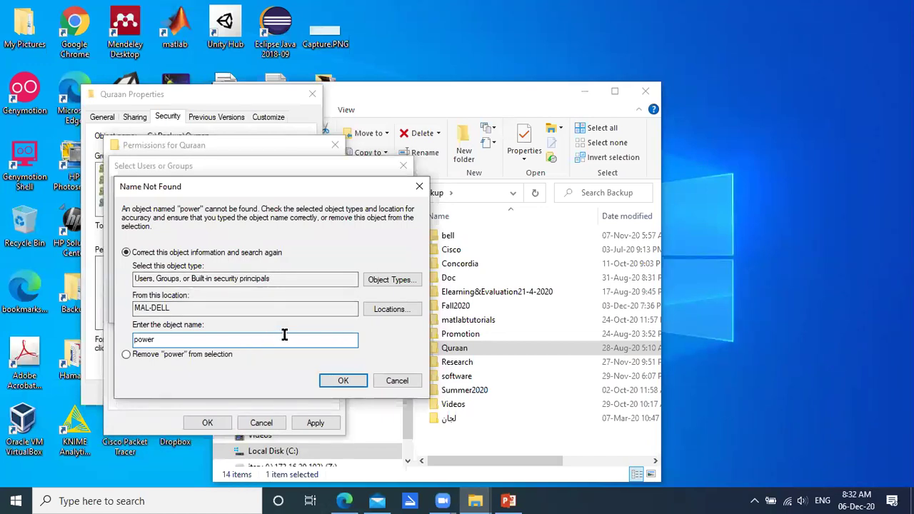
{"action": "left_click", "coordinate": [336, 381]}
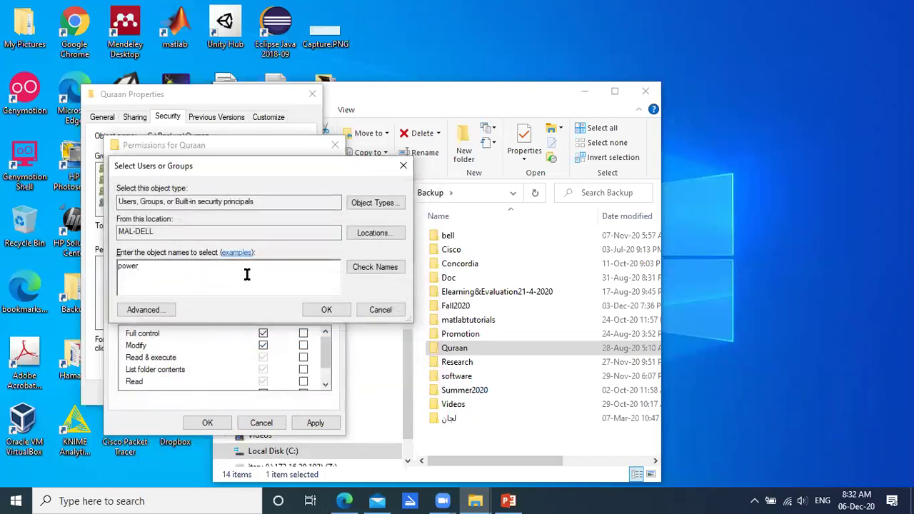
{"action": "left_click", "coordinate": [377, 267]}
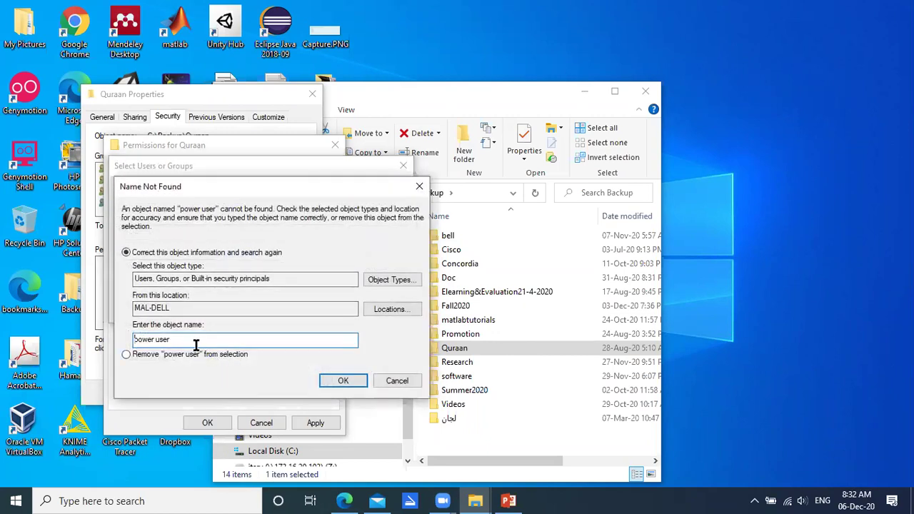
{"action": "left_click", "coordinate": [379, 381]}
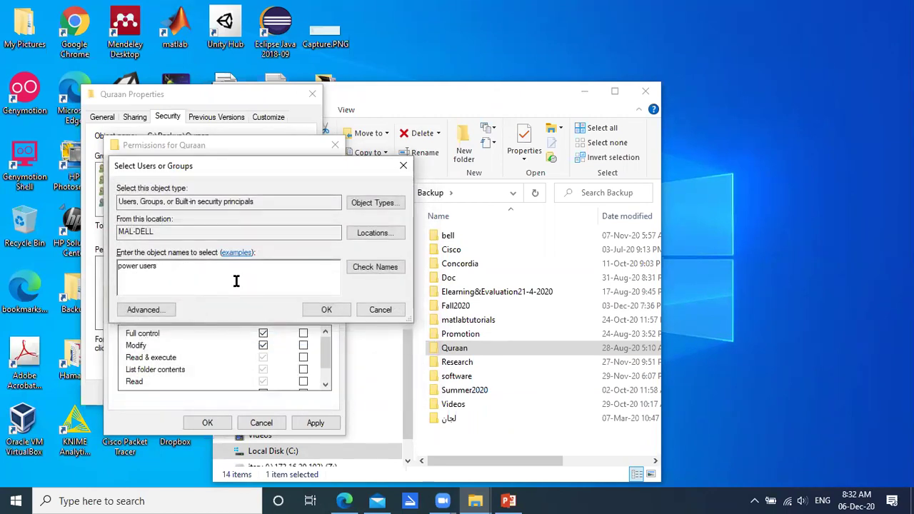
{"action": "left_click", "coordinate": [368, 267]}
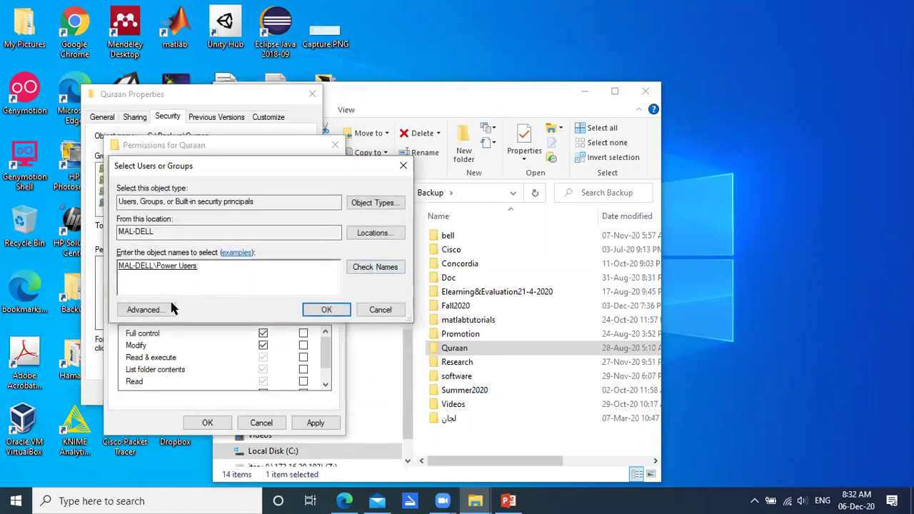
{"action": "left_click", "coordinate": [330, 308]}
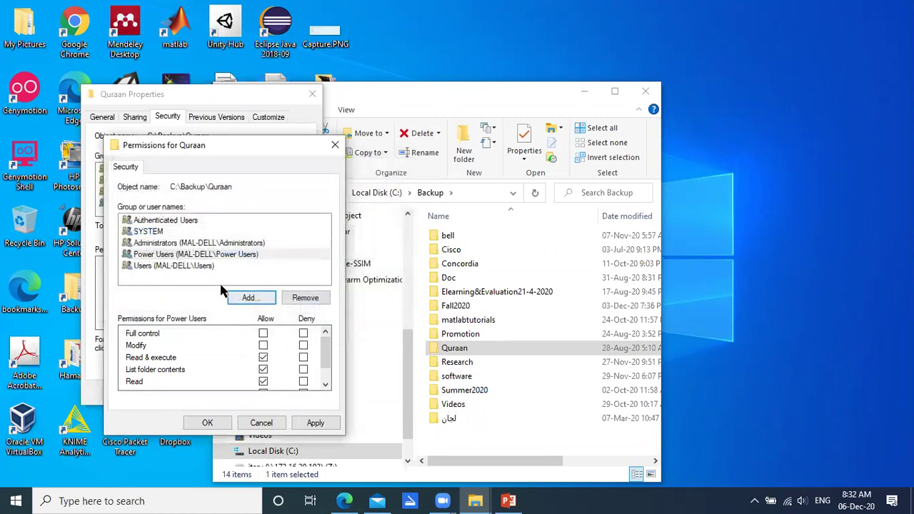
Review the Power Users group's permissions and set its Full control permission to Allow.
{"action": "left_click", "coordinate": [243, 256]}
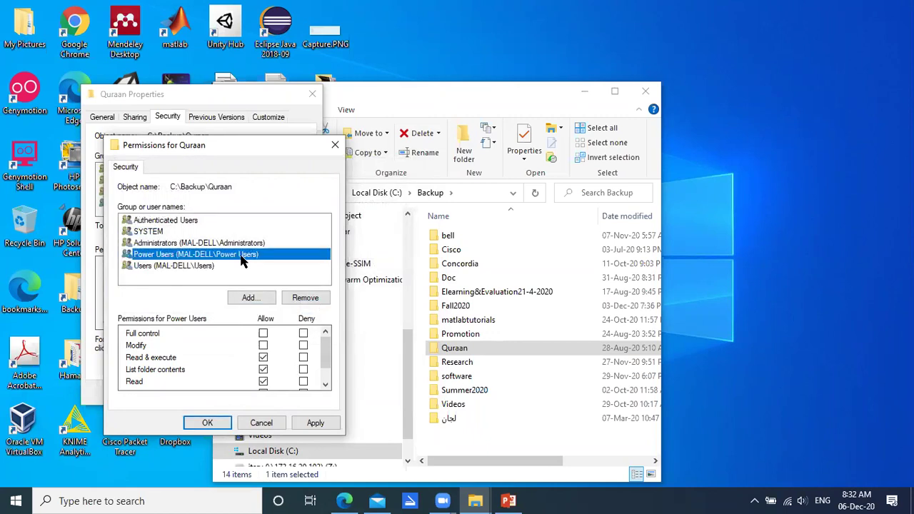
{"action": "scroll", "coordinate": [293, 347], "scroll_direction": "down", "scroll_amount": 1}
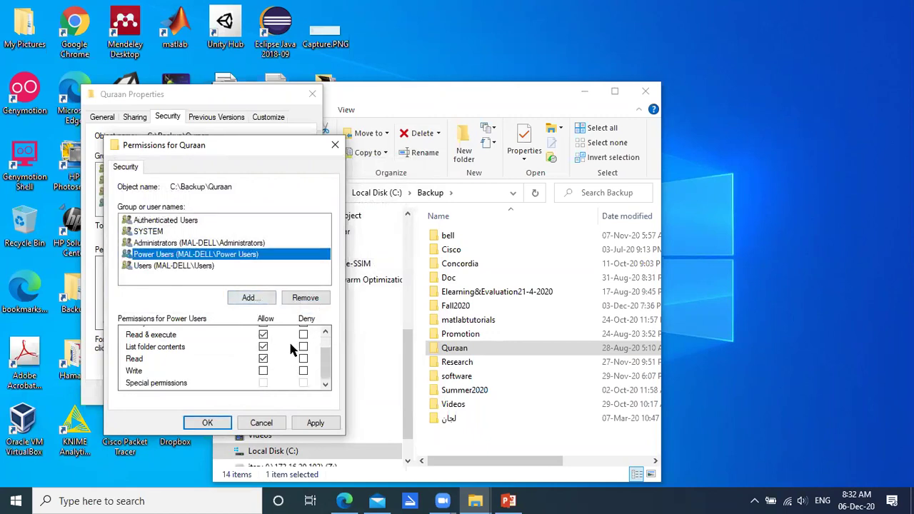
{"action": "scroll", "coordinate": [282, 347], "scroll_direction": "up", "scroll_amount": 1}
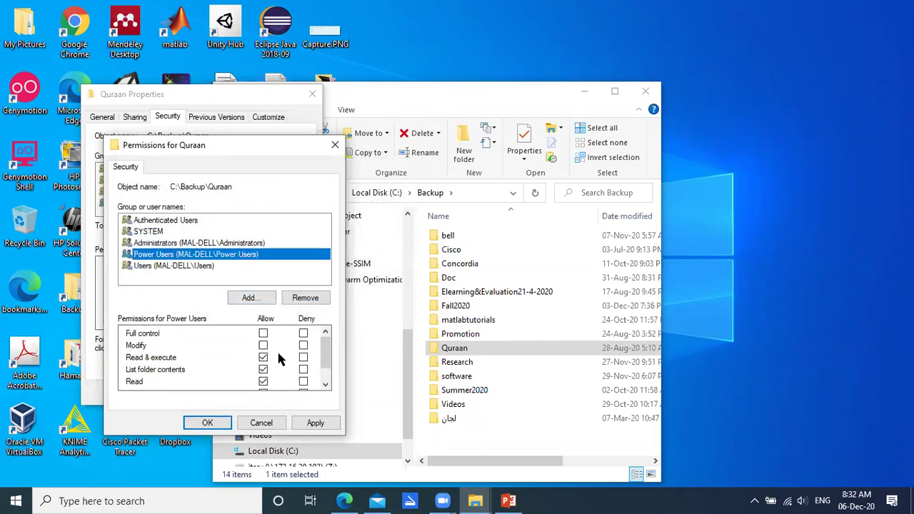
{"action": "left_click", "coordinate": [264, 334]}
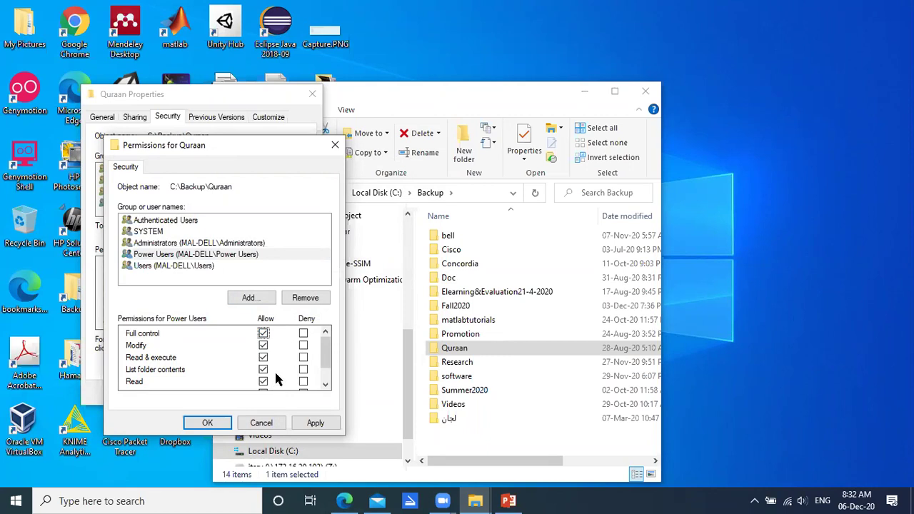
Clear the allowed Full control, Modify, Read & execute, Read and Write permissions for Power Users.
{"action": "left_click", "coordinate": [264, 334]}
{"action": "left_click", "coordinate": [264, 346]}
{"action": "left_click", "coordinate": [263, 359]}
{"action": "left_click", "coordinate": [264, 383]}
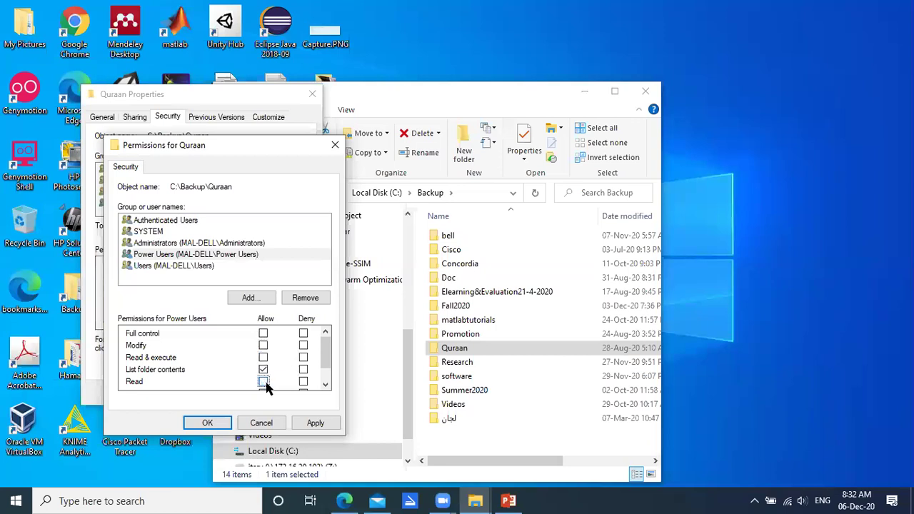
{"action": "left_click", "coordinate": [263, 371]}
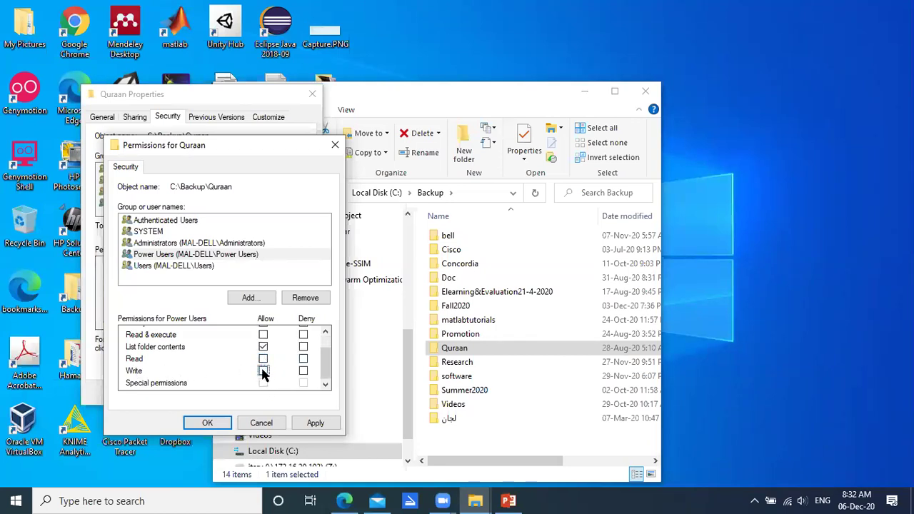
Allow only List folder contents and Read for Power Users, and try to apply the changes to the Quraan folder.
{"action": "left_click", "coordinate": [263, 359]}
{"action": "left_click", "coordinate": [264, 348]}
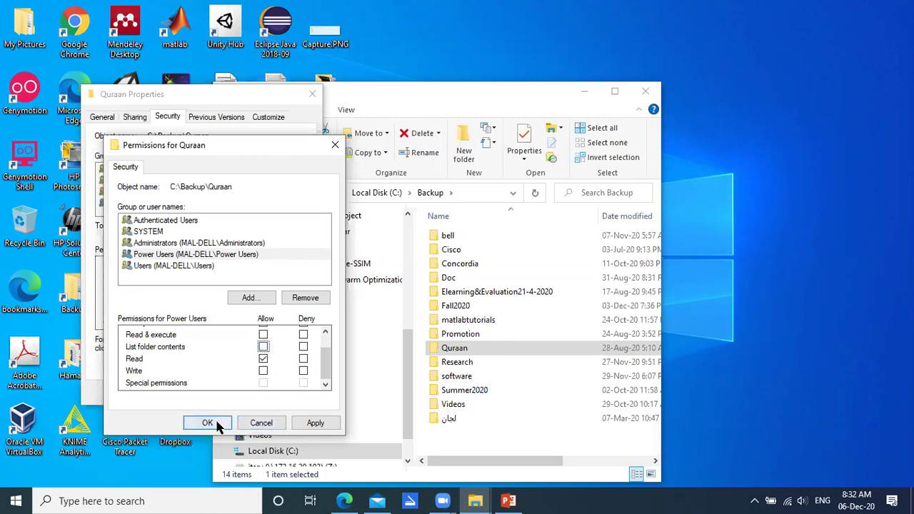
{"action": "left_click", "coordinate": [264, 348]}
{"action": "left_click", "coordinate": [263, 359]}
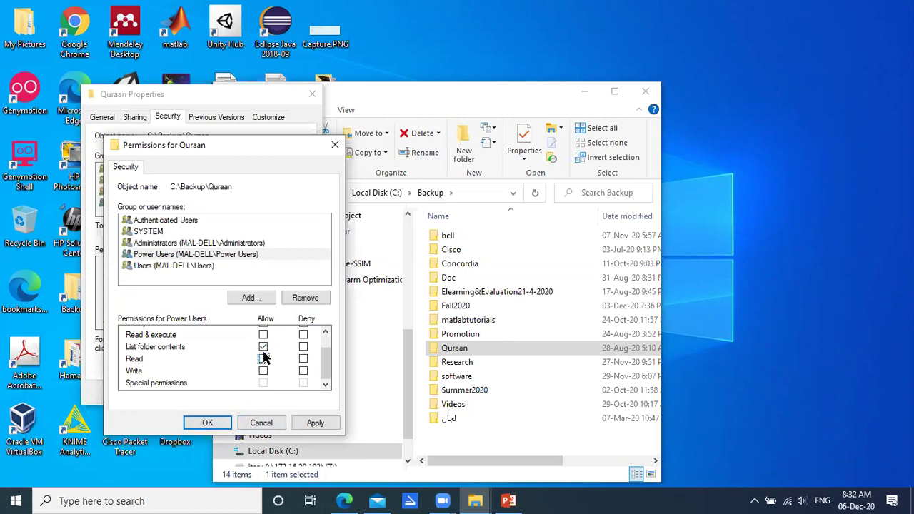
{"action": "left_click", "coordinate": [264, 358]}
{"action": "left_click", "coordinate": [321, 426]}
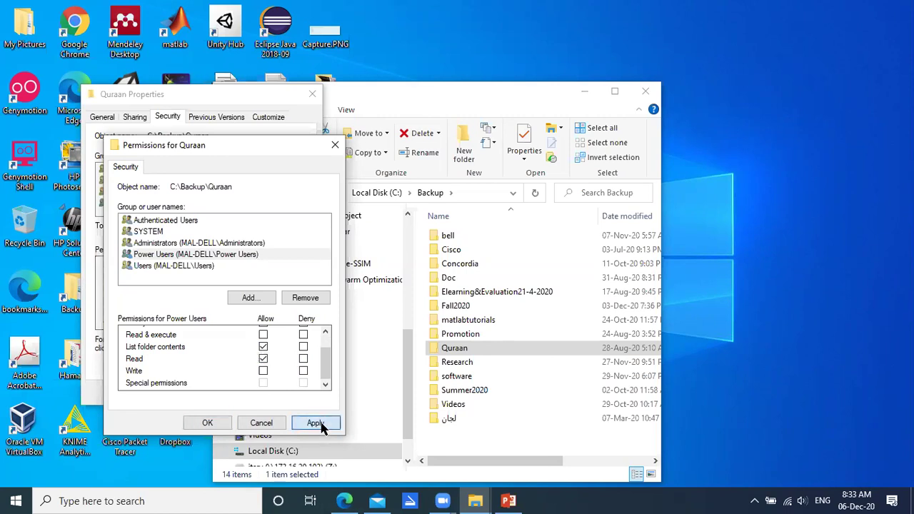
{"action": "left_click", "coordinate": [481, 320]}
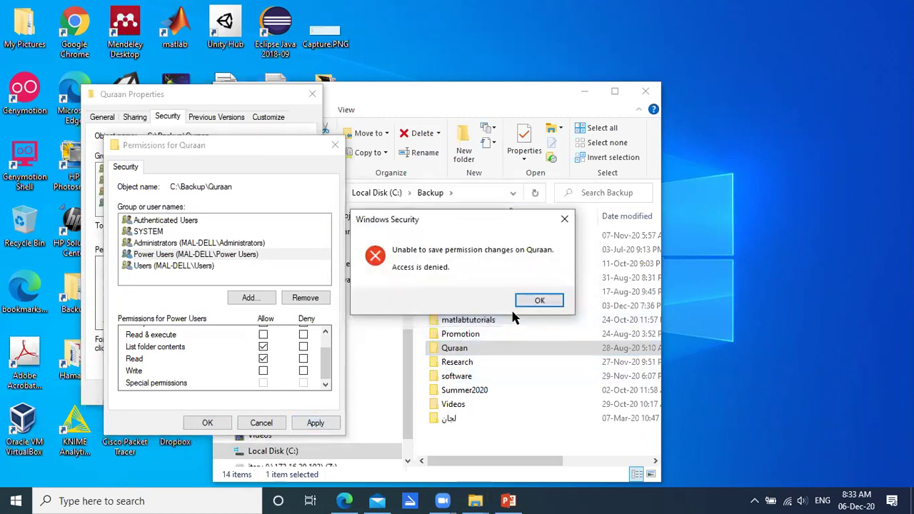
{"action": "left_click", "coordinate": [520, 302]}
Clear List folder contents for Power Users, leaving only Read allowed, and try twice to apply the permissions.
{"action": "left_click", "coordinate": [264, 347]}
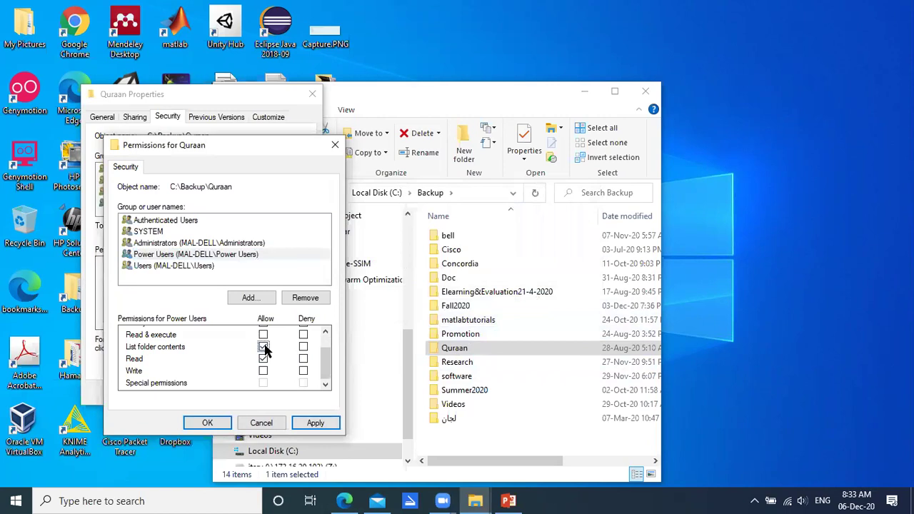
{"action": "left_click", "coordinate": [315, 423]}
{"action": "left_click", "coordinate": [490, 318]}
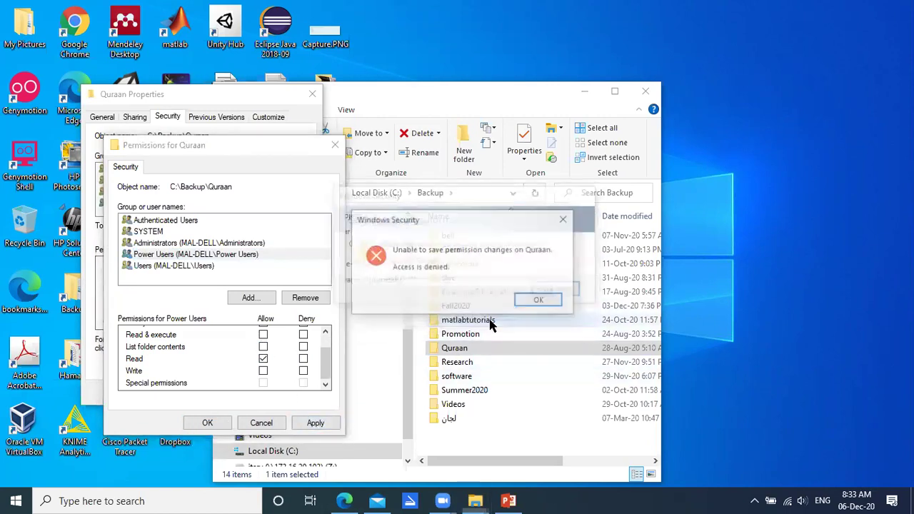
{"action": "left_click", "coordinate": [528, 301]}
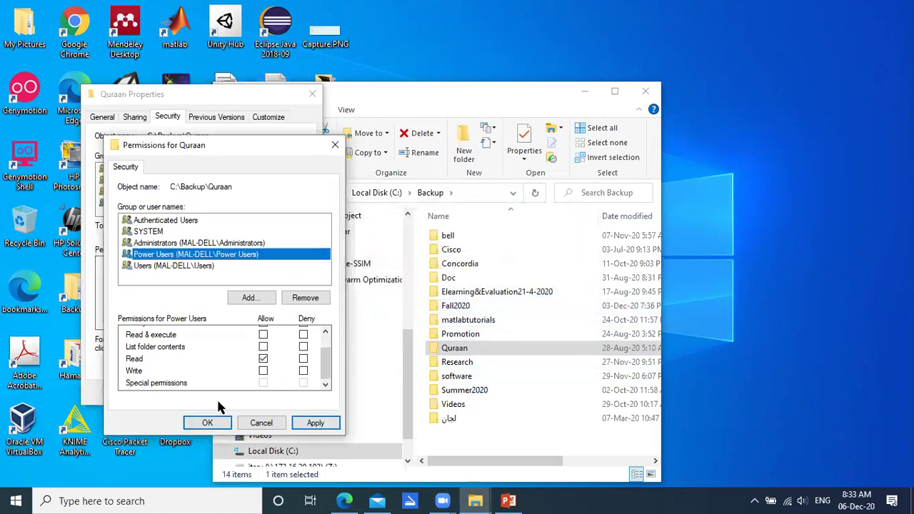
{"action": "left_click", "coordinate": [314, 422]}
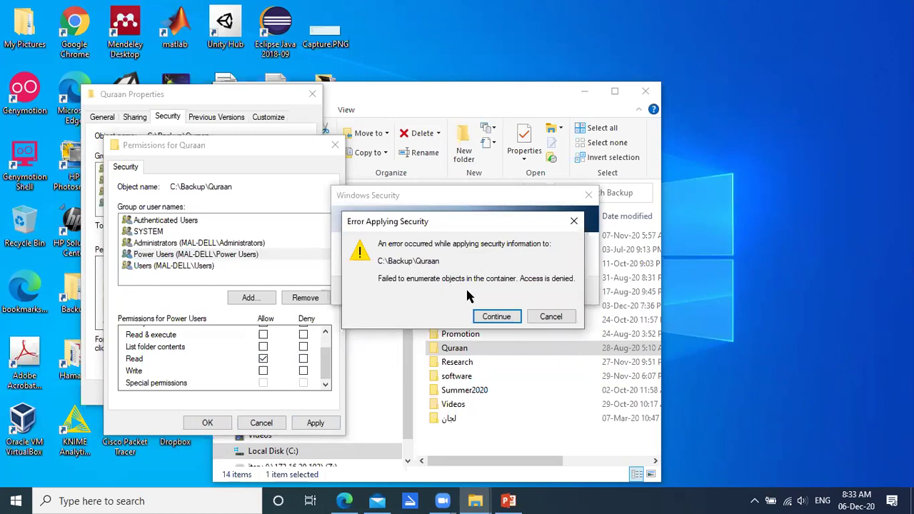
{"action": "left_click", "coordinate": [502, 318]}
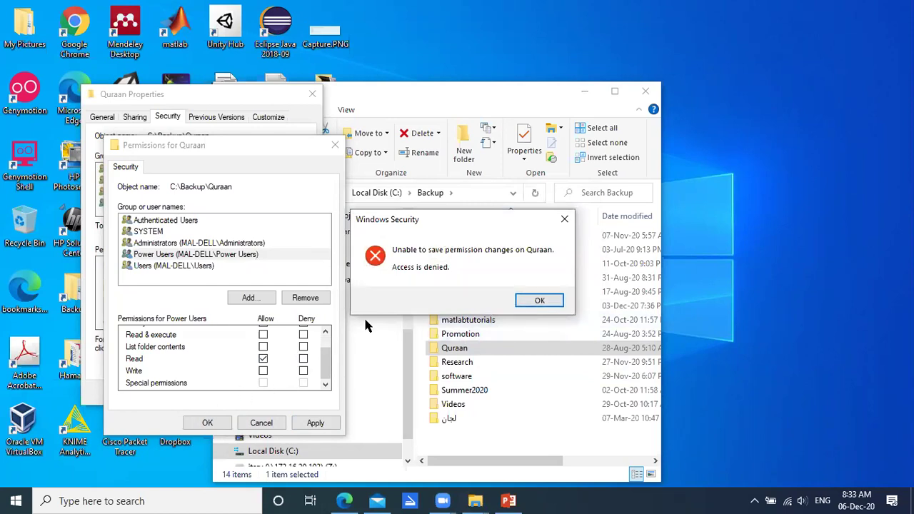
{"action": "left_click", "coordinate": [539, 300]}
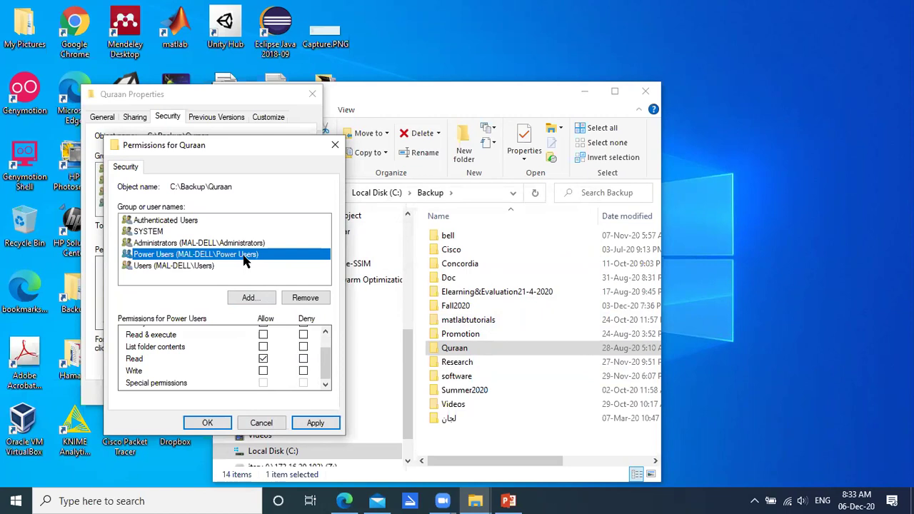
Try to save the Power Users permission changes once more, and close the Quraan folder's properties.
{"action": "left_click", "coordinate": [211, 423]}
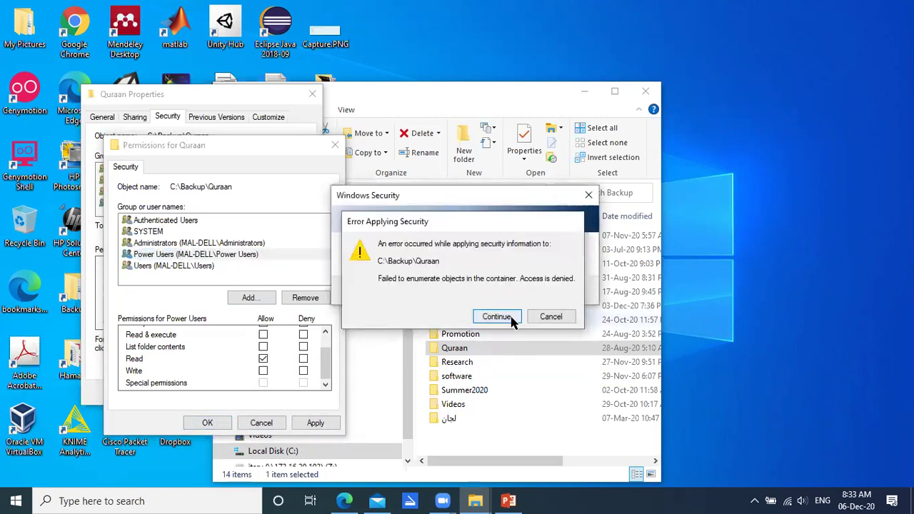
{"action": "left_click", "coordinate": [513, 320]}
{"action": "key", "text": "Return"}
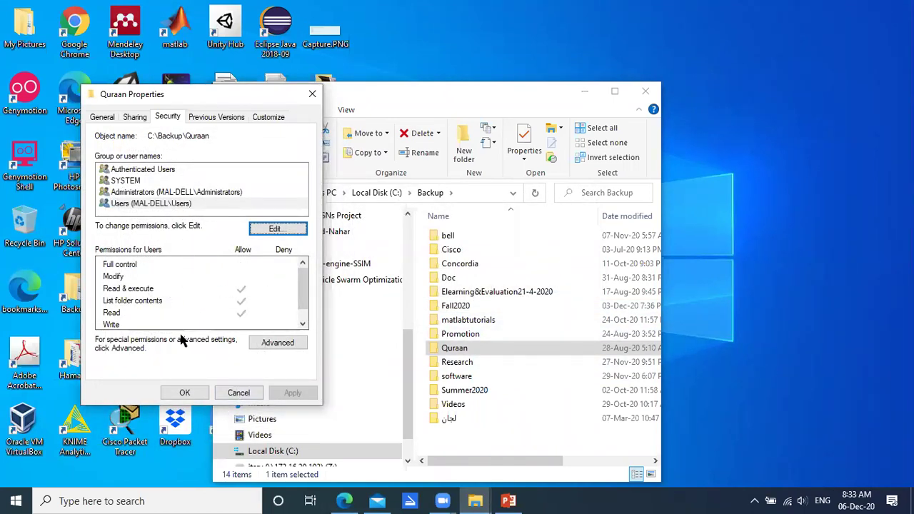
{"action": "left_click", "coordinate": [187, 393]}
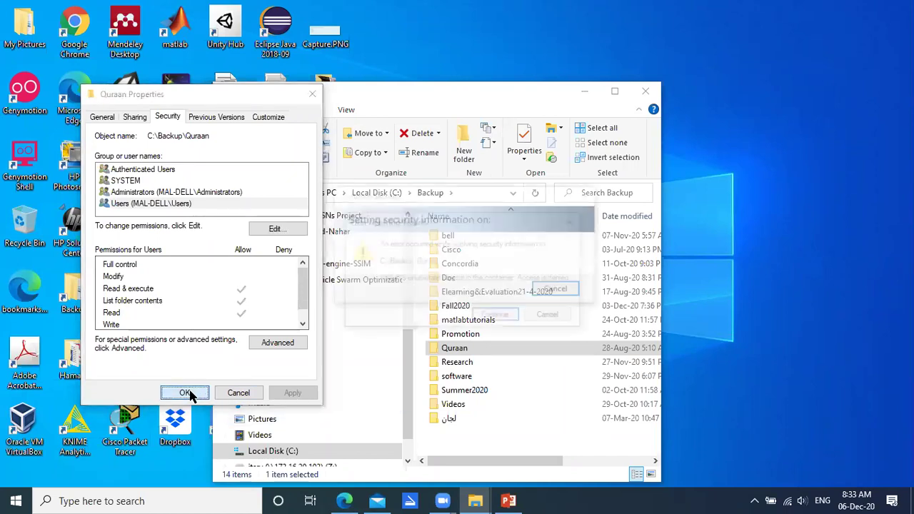
{"action": "left_click", "coordinate": [543, 318]}
{"action": "left_click", "coordinate": [557, 306]}
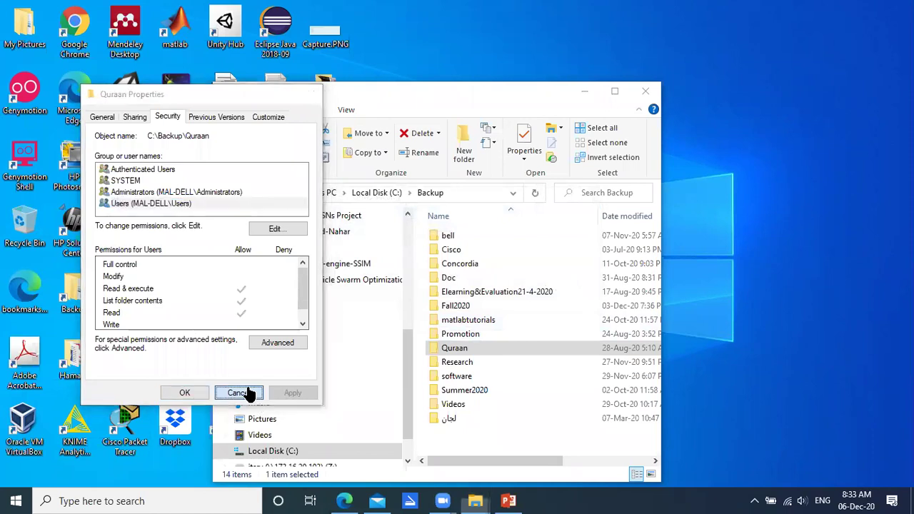
{"action": "left_click", "coordinate": [245, 394]}
Reopen the Quraan folder's security properties, inspect the Administrators and Users permissions, and close the properties without changes.
{"action": "right_click", "coordinate": [469, 350]}
{"action": "left_click", "coordinate": [509, 476]}
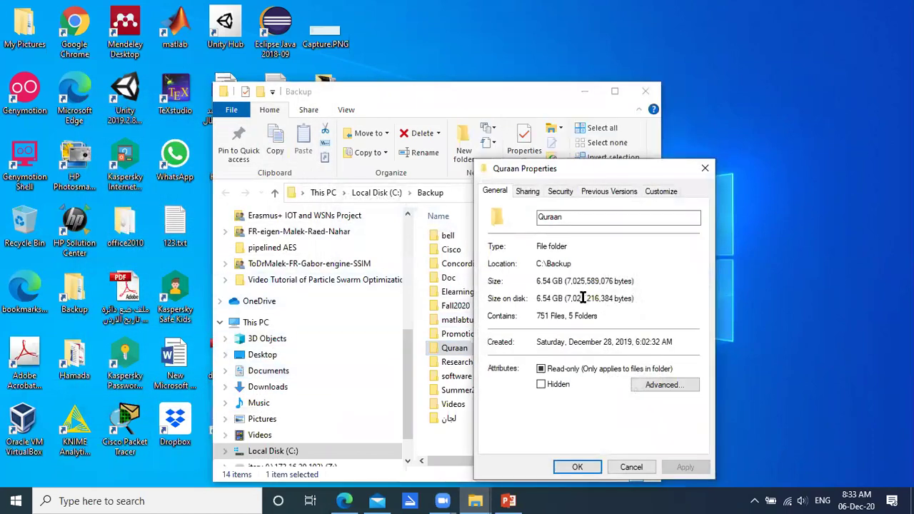
{"action": "left_click", "coordinate": [561, 191]}
{"action": "left_click", "coordinate": [606, 191]}
{"action": "left_click", "coordinate": [560, 191]}
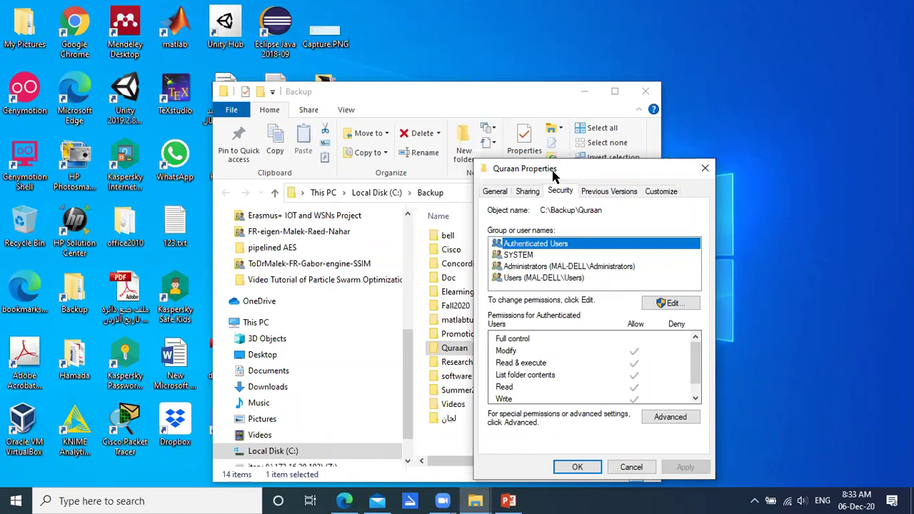
{"action": "left_click_drag", "start_coordinate": [553, 171], "coordinate": [274, 105]}
{"action": "left_click", "coordinate": [263, 200]}
{"action": "left_click", "coordinate": [262, 212]}
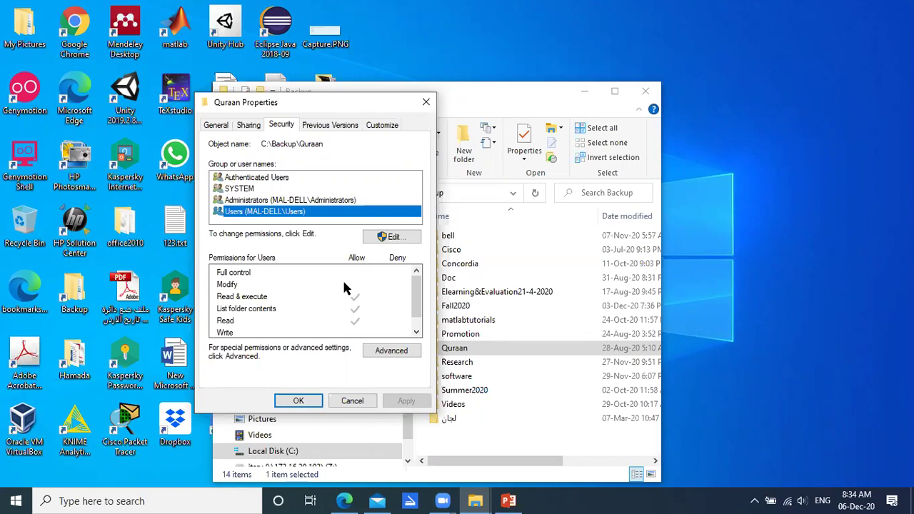
{"action": "left_click", "coordinate": [352, 400]}
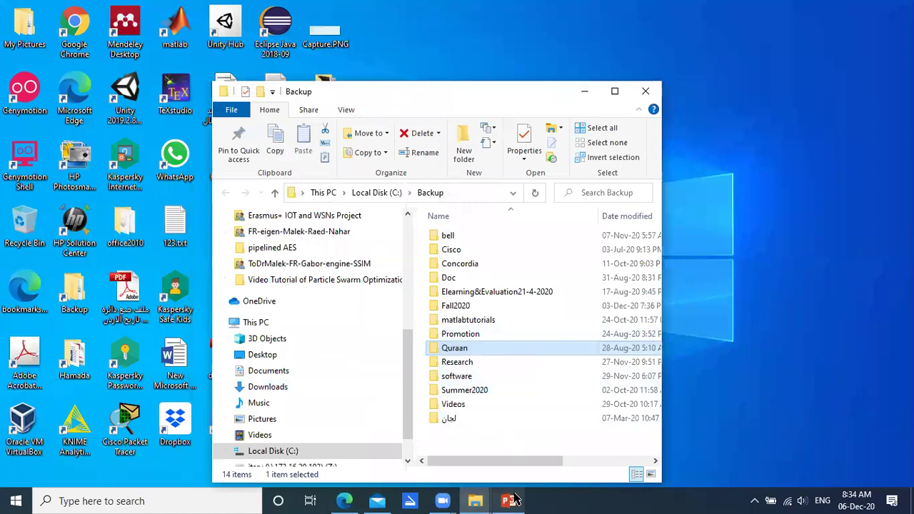
Switch to the Ch 04.pptx presentation in PowerPoint.
{"action": "left_click", "coordinate": [475, 501]}
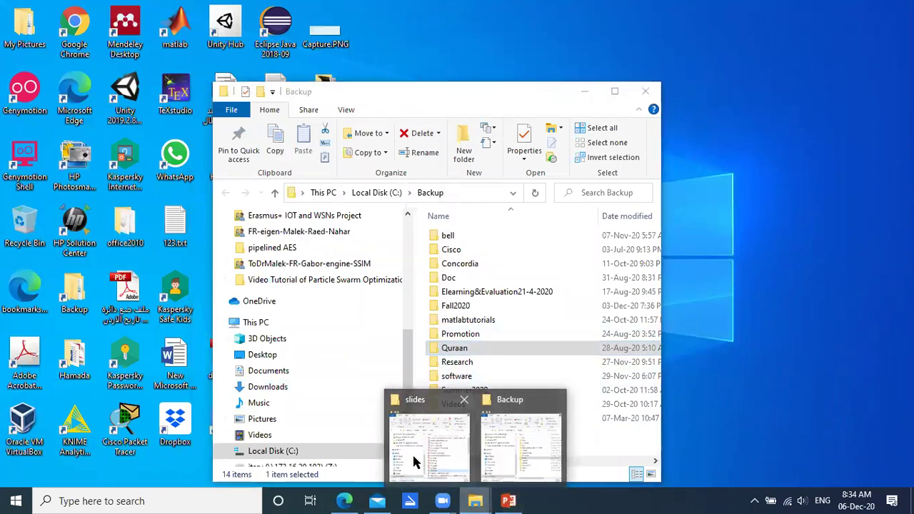
{"action": "left_click", "coordinate": [509, 500]}
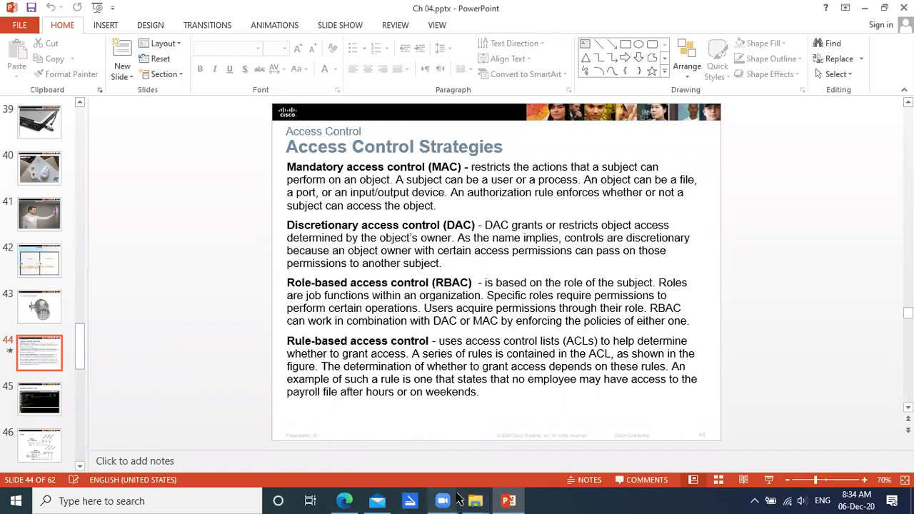
Switch to the Cybersecurity Essentials course in Edge and highlight the words "Access control lists" in the Discretionary Access Control text.
{"action": "left_click", "coordinate": [349, 482]}
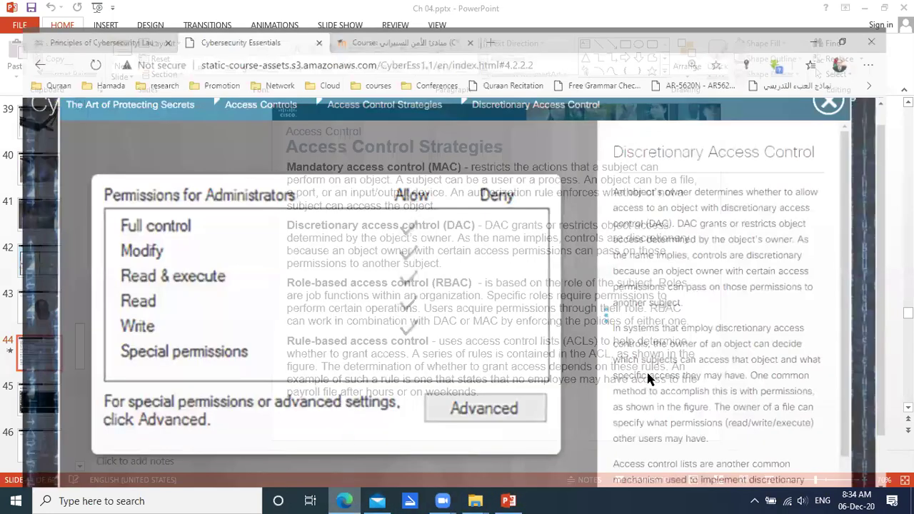
{"action": "scroll", "coordinate": [738, 411], "scroll_direction": "down", "scroll_amount": 2}
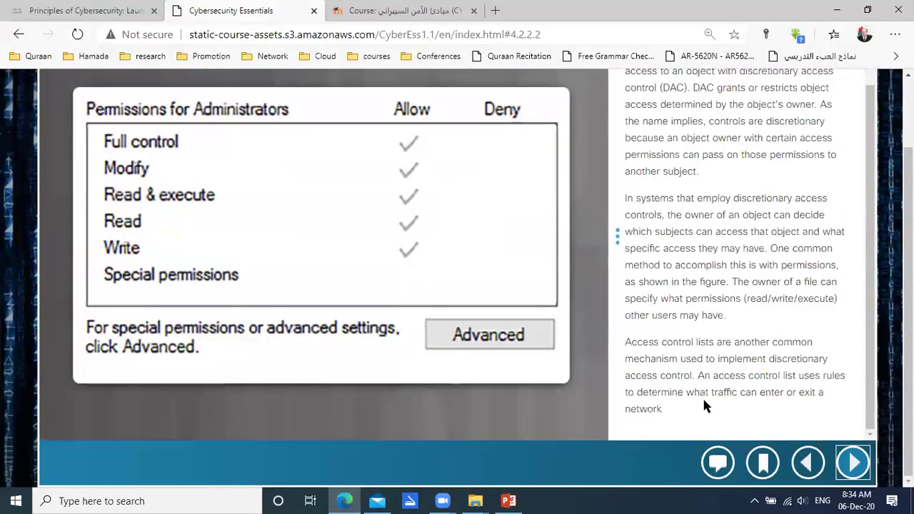
{"action": "left_click_drag", "start_coordinate": [710, 341], "coordinate": [630, 340]}
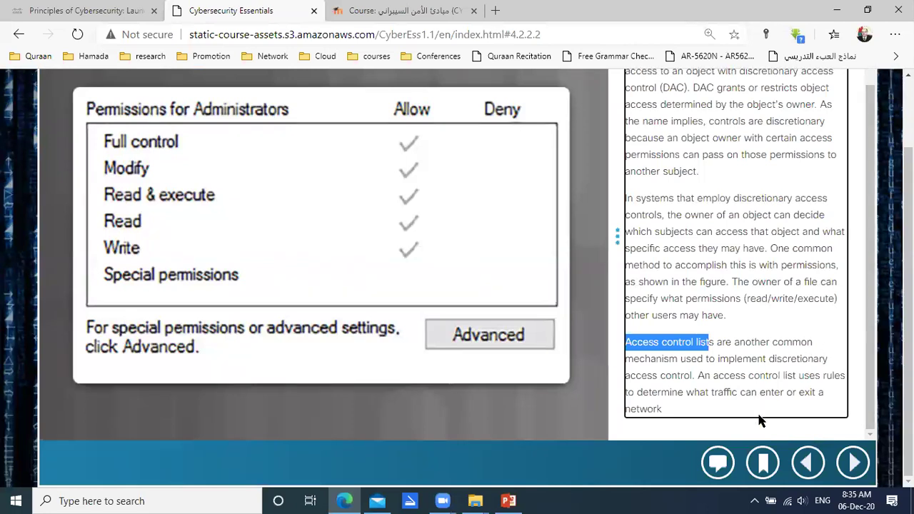
Advance the course to section 4.2.2.3 Role-Based Access Control, view its text, and switch back to the Ch 04.pptx presentation in PowerPoint.
{"action": "left_click", "coordinate": [854, 463]}
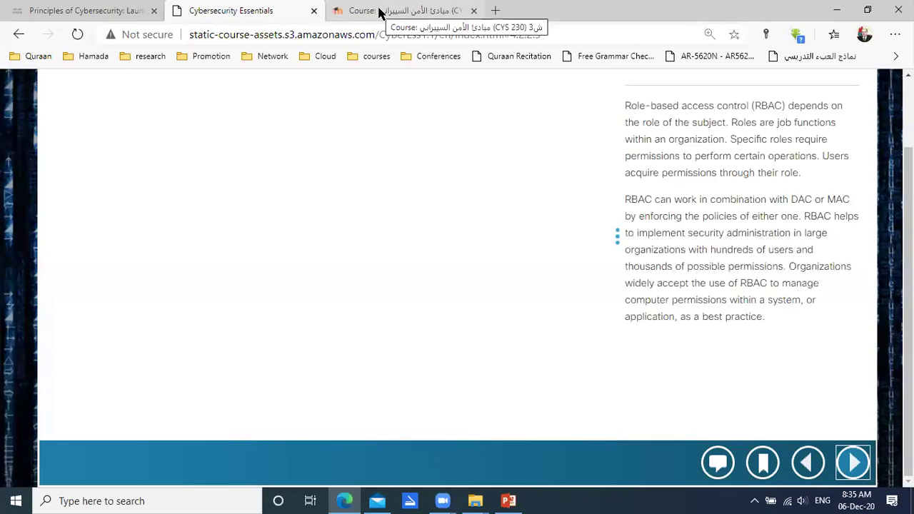
{"action": "scroll", "coordinate": [643, 243], "scroll_direction": "up", "scroll_amount": 2}
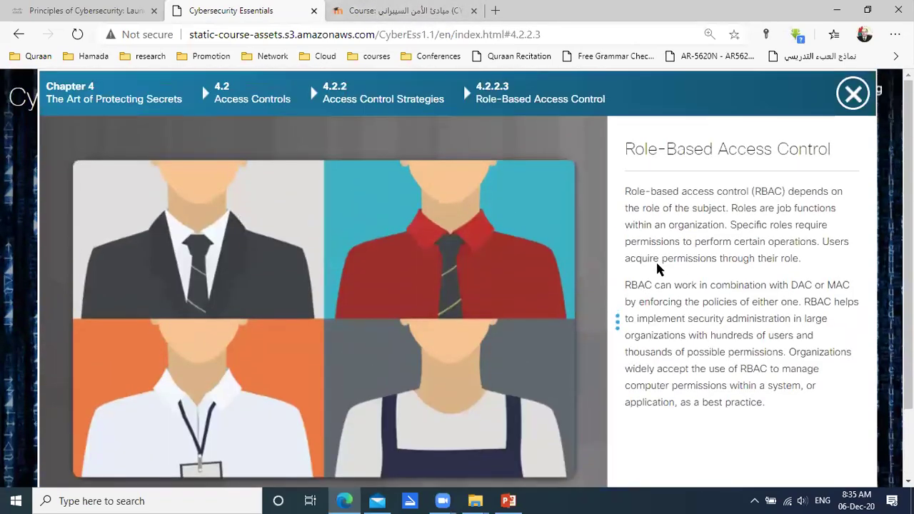
{"action": "left_click", "coordinate": [508, 501]}
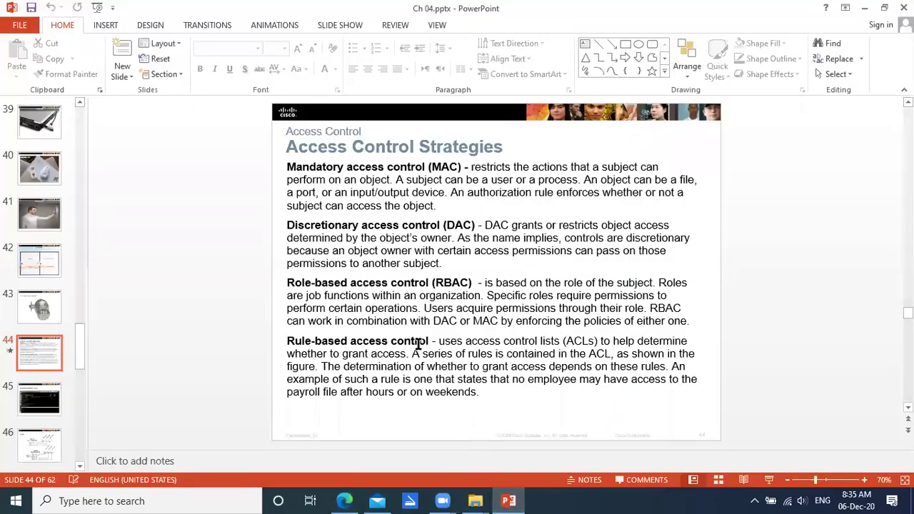